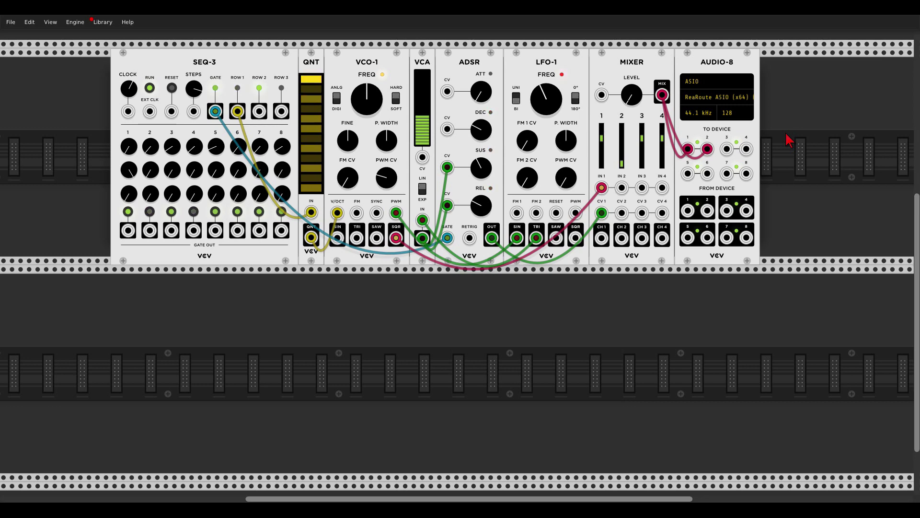
Add a VCV VCF module to the second rack row, directly below the ADSR.
right_click(478, 319)
text(vcf)
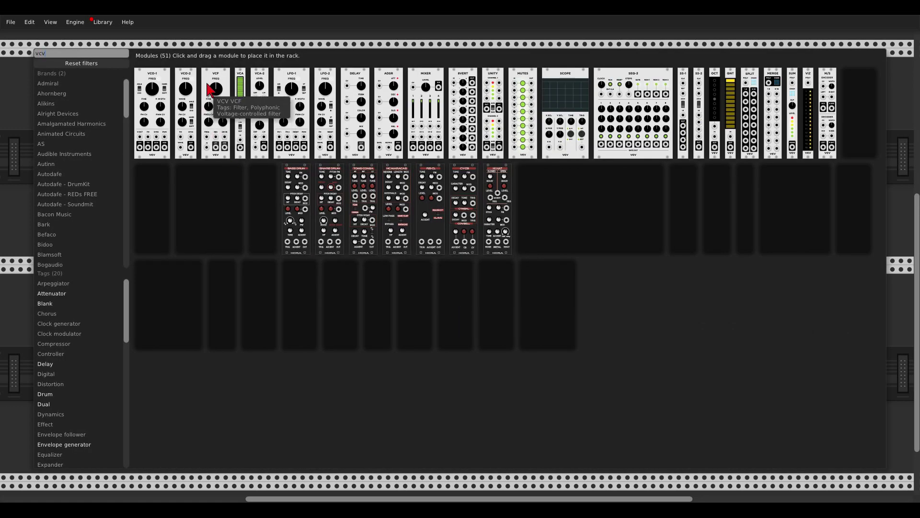
drag(216, 92, 472, 266)
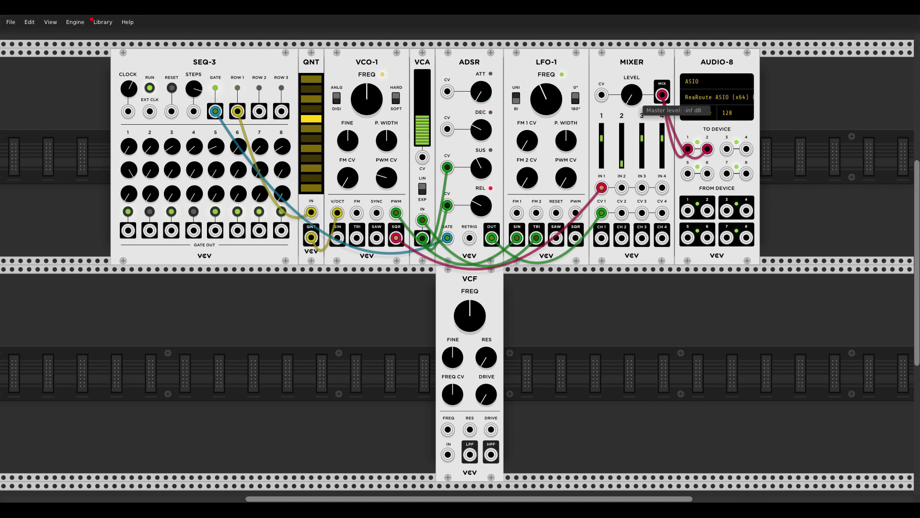
Raise the mixer's master level to hear the existing patch, and turn it back down to silence.
drag(631, 94, 632, 77)
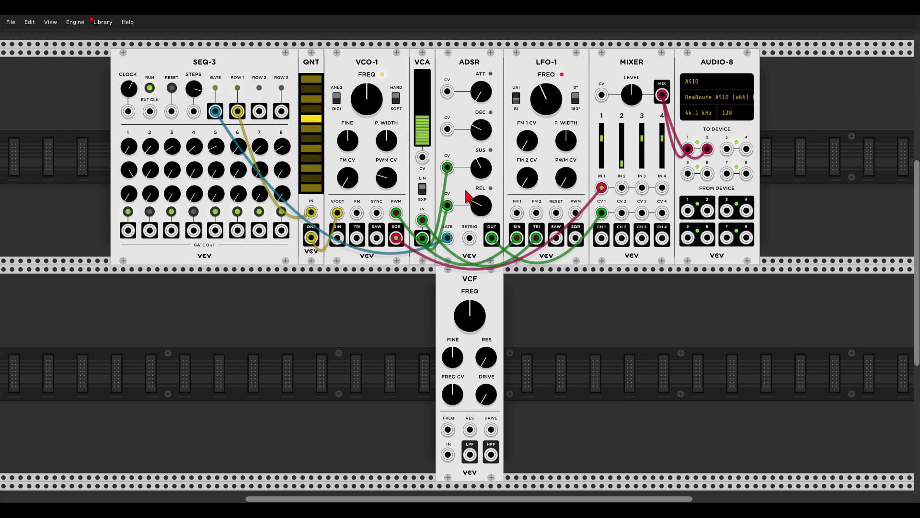
drag(632, 95, 635, 98)
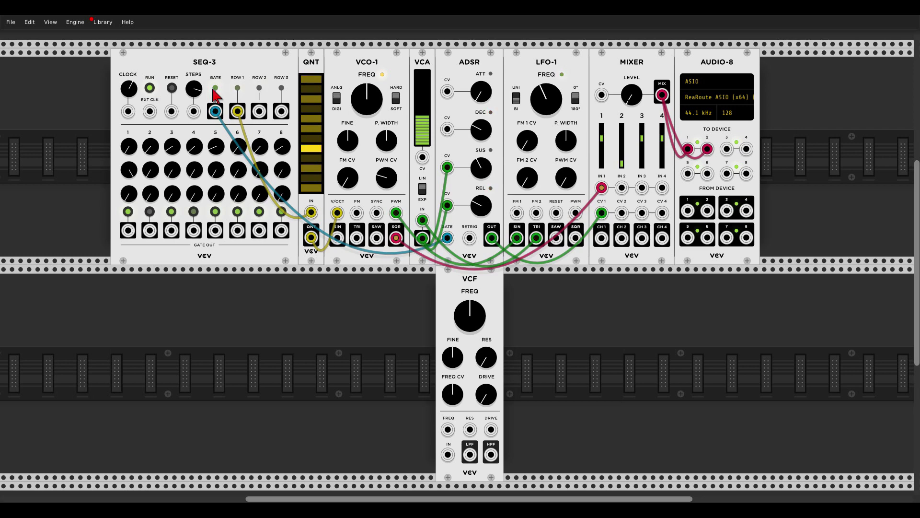
Add a VCV Scope module to the second row, directly beside the VCF.
right_click(526, 311)
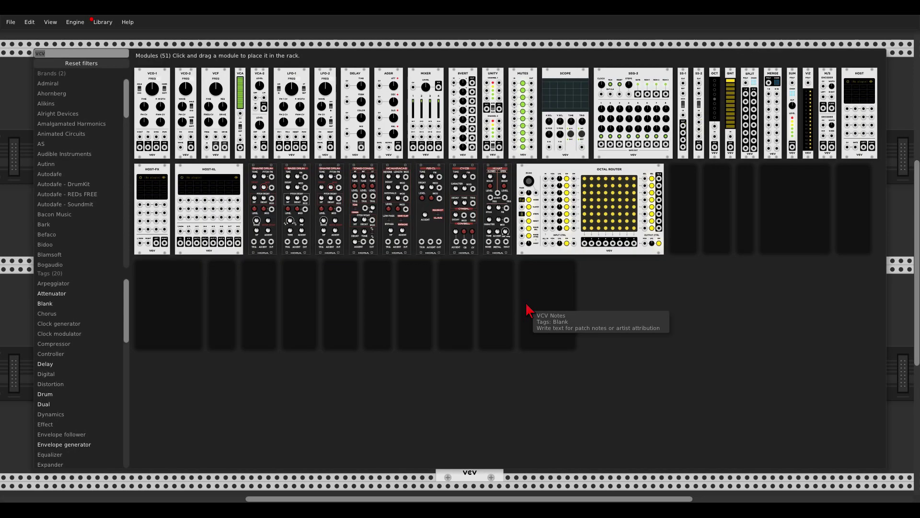
text(scope)
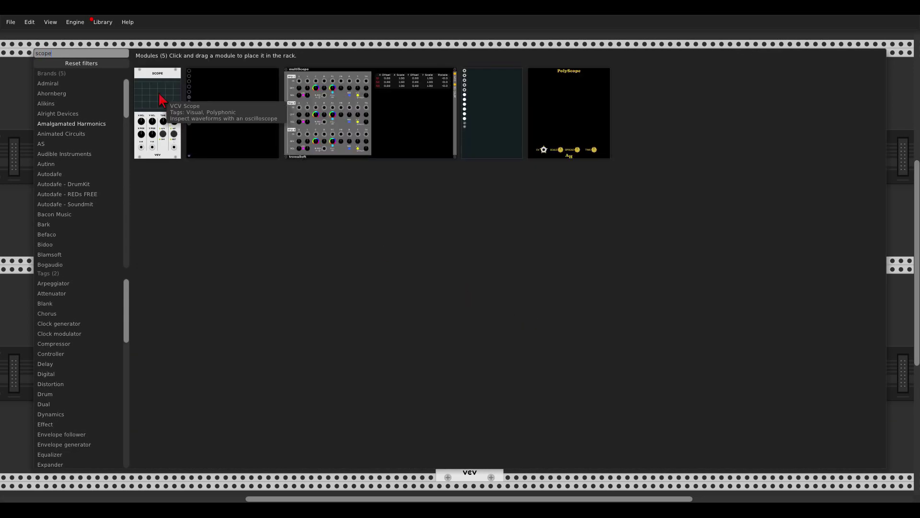
click(160, 100)
Add a Bogaudio Analyzer to the second row and shift it away from the VCF to leave room for an oscillator.
right_click(415, 332)
text(ana)
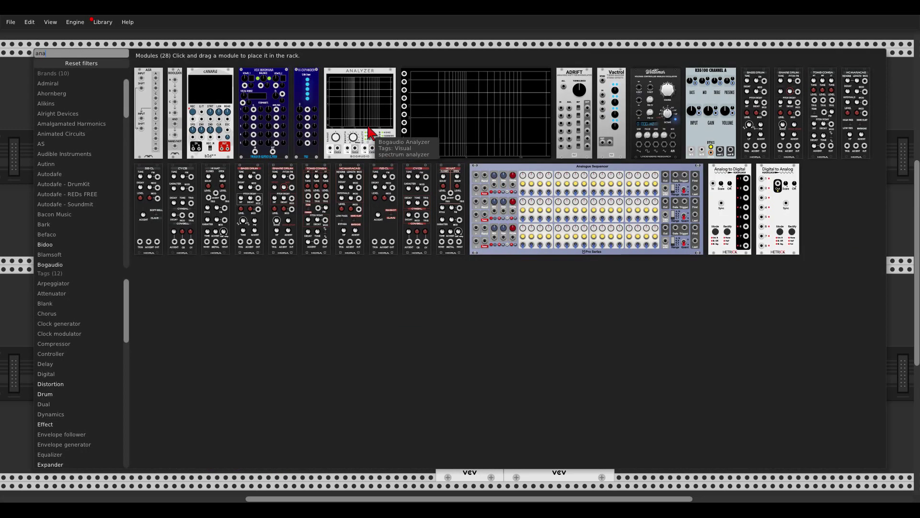
drag(371, 133, 313, 333)
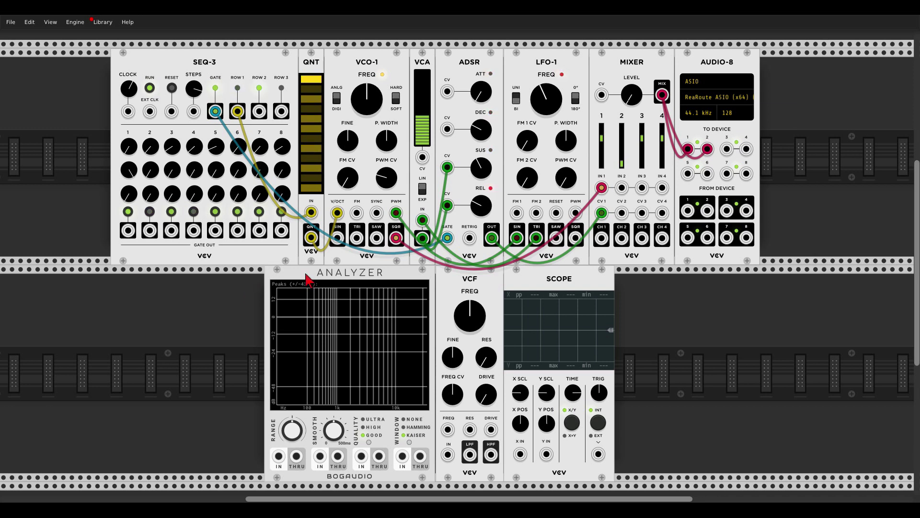
drag(288, 297, 176, 297)
Duplicate VCO-1 into the second row and patch its SAW output to Scope X IN, the Analyzer's first input and VCF IN.
key(ctrl+d)
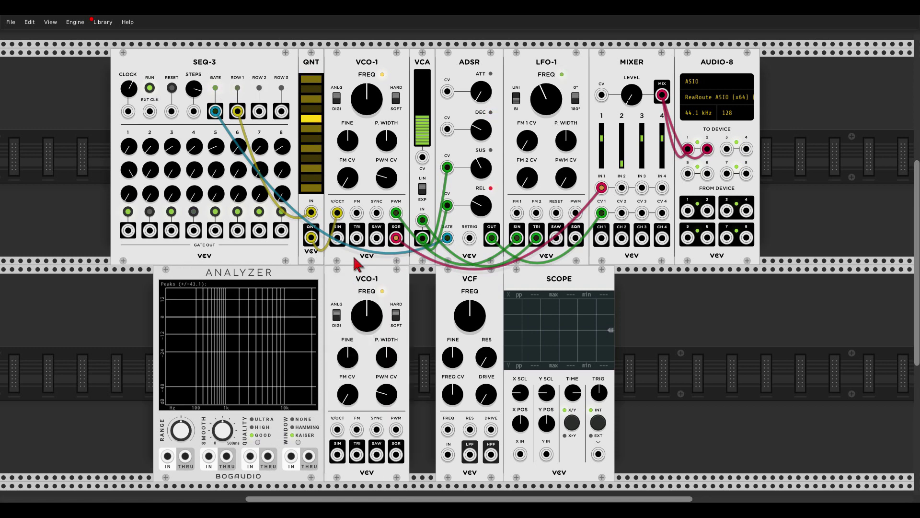
drag(376, 454, 520, 454)
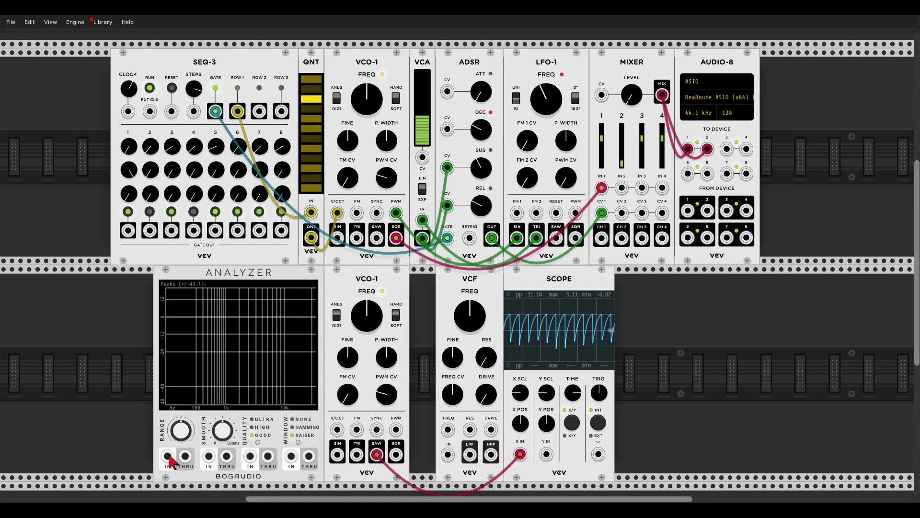
drag(167, 456, 377, 455)
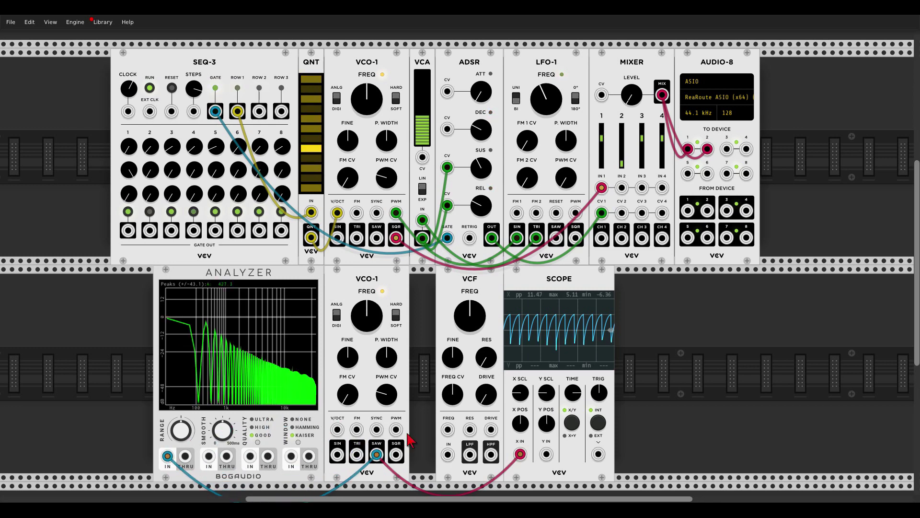
drag(448, 454, 376, 457)
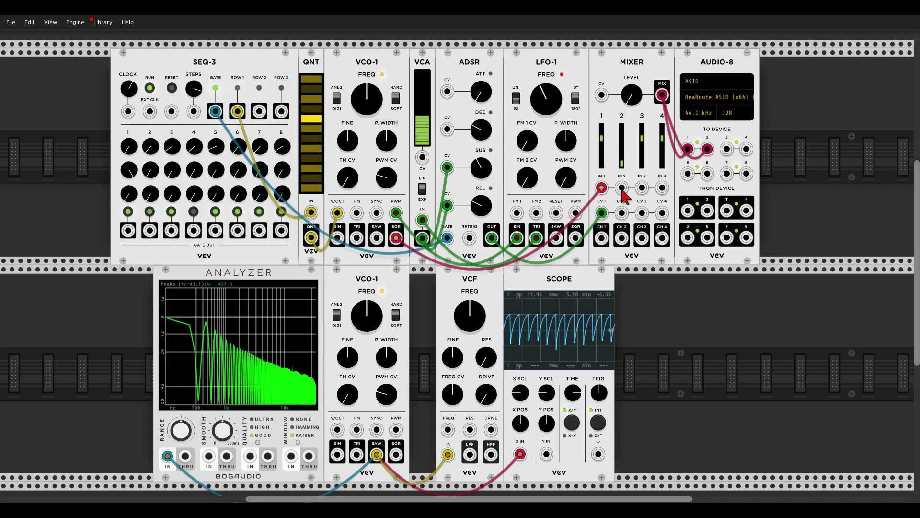
Patch the duplicated oscillator's SAW output to mixer IN 2 and audition channel 2 at about -5.8 dB before silencing it.
drag(621, 187, 377, 454)
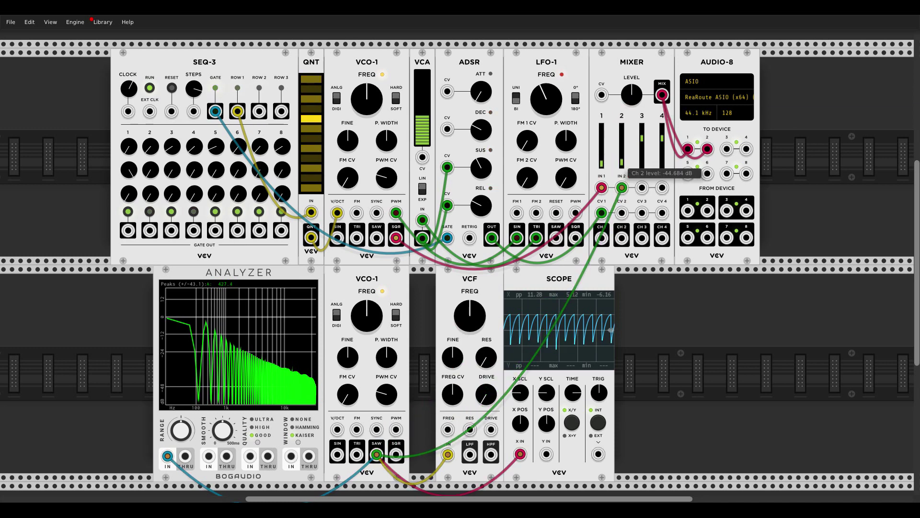
drag(621, 156, 621, 145)
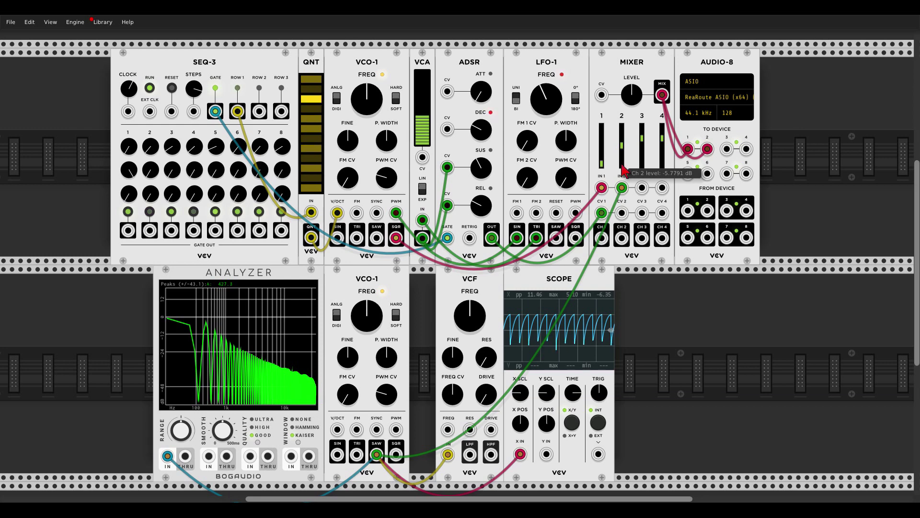
mouse_move(377, 454)
mouse_down()
mouse_move(338, 455)
mouse_move(376, 454)
mouse_up()
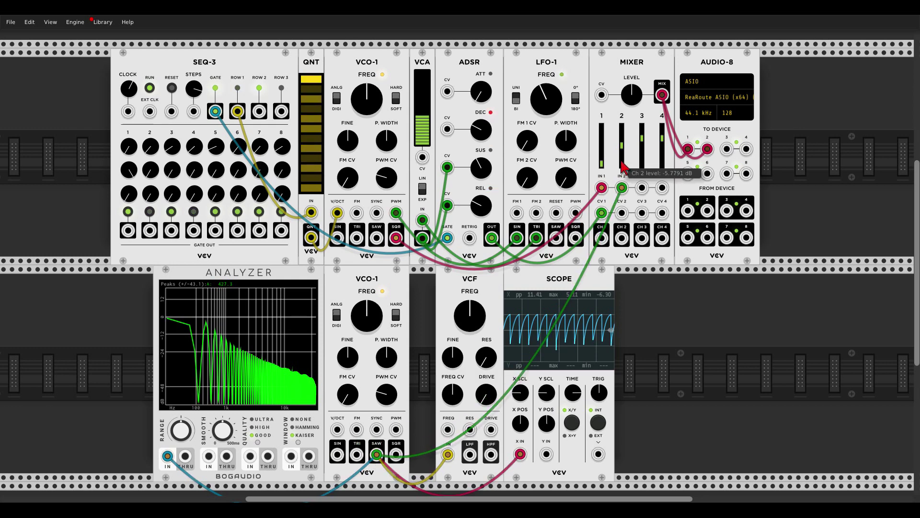
drag(622, 151, 621, 165)
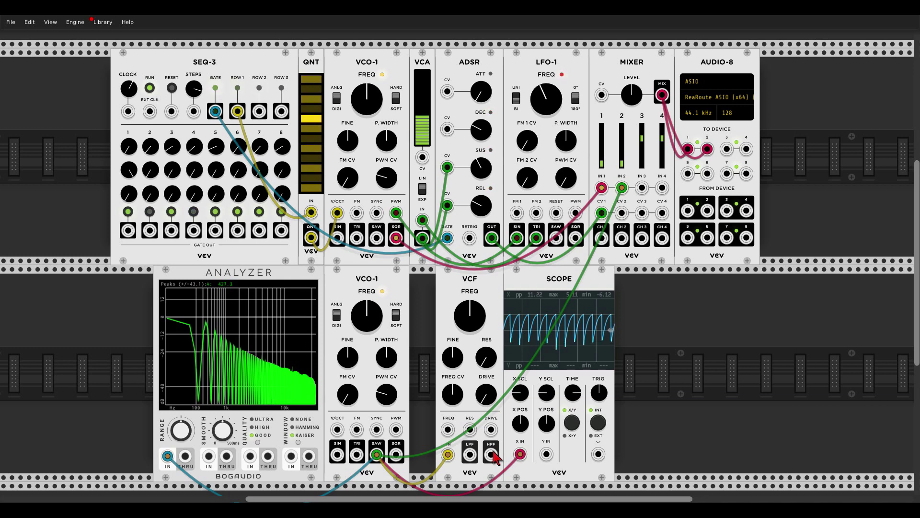
Patch the VCF's LPF output to Scope Y IN, the Analyzer's second input and mixer IN 3.
drag(469, 454, 546, 454)
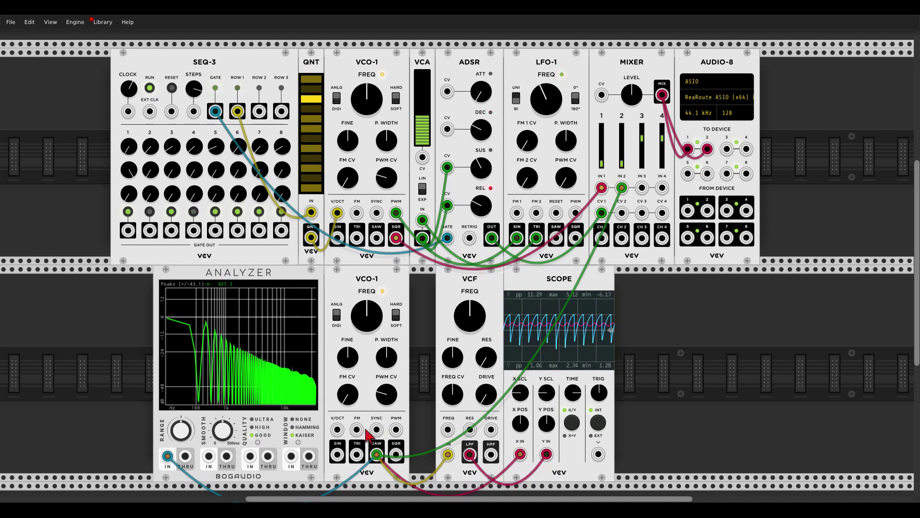
drag(208, 456, 470, 455)
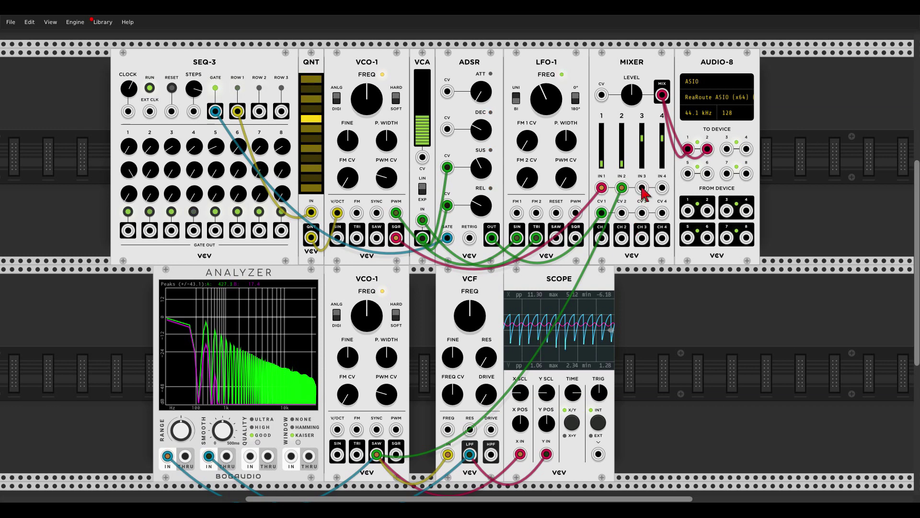
drag(642, 187, 469, 454)
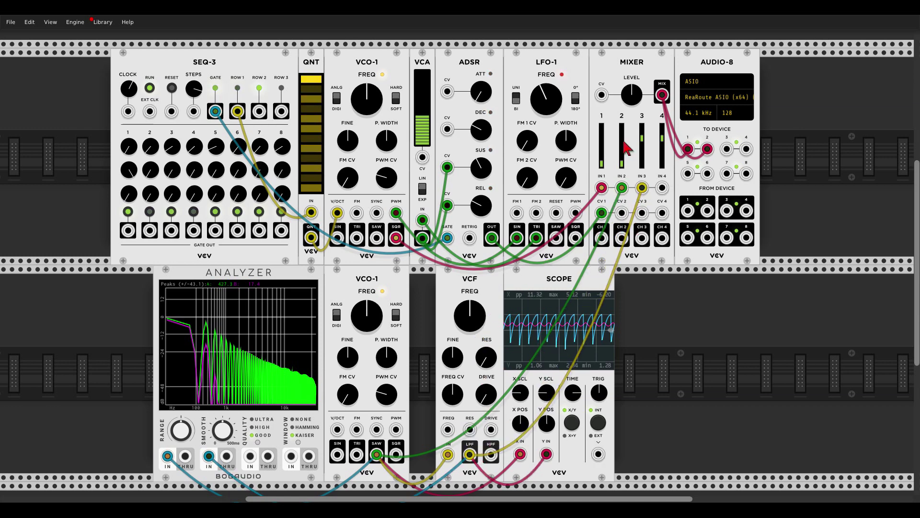
Compare the low-pass signal on mixer channel 3 with the raw saw on channel 2 at about -3.6 dB, and silence both.
drag(645, 143, 646, 129)
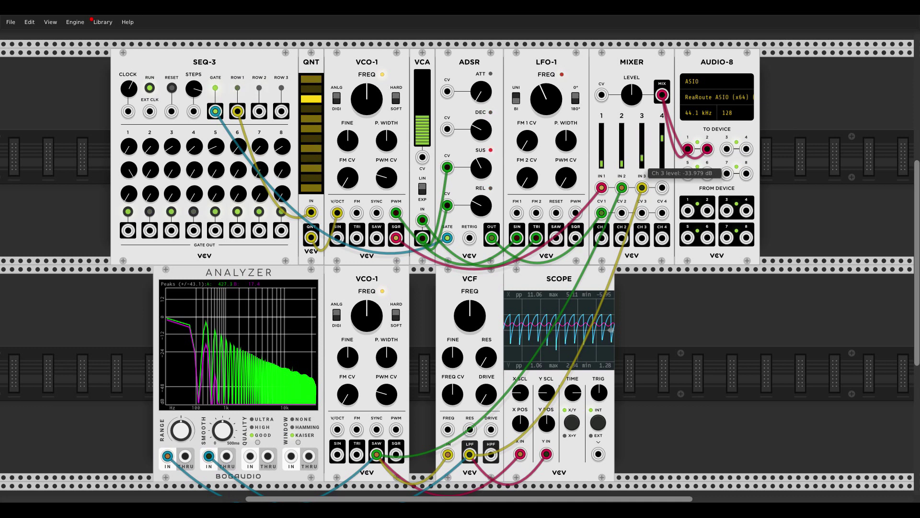
drag(642, 128, 623, 143)
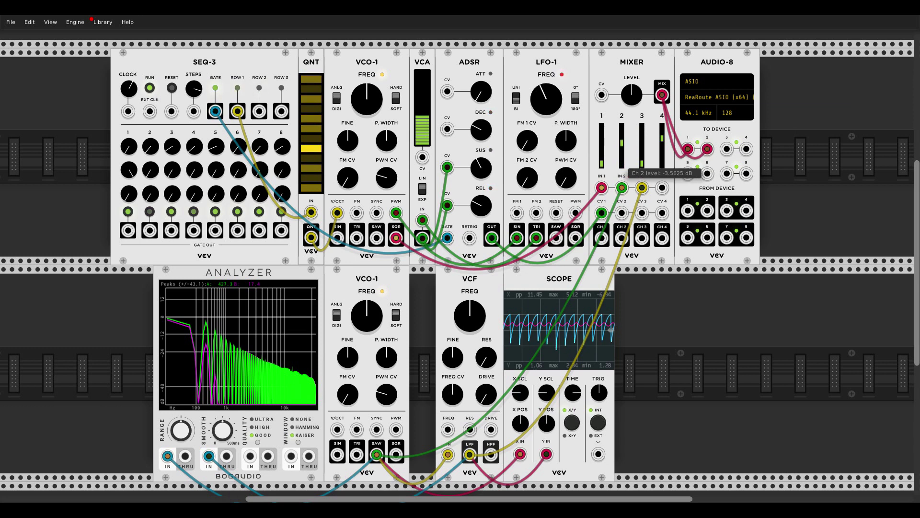
mouse_move(642, 165)
mouse_down()
mouse_move(643, 127)
mouse_move(643, 171)
mouse_up()
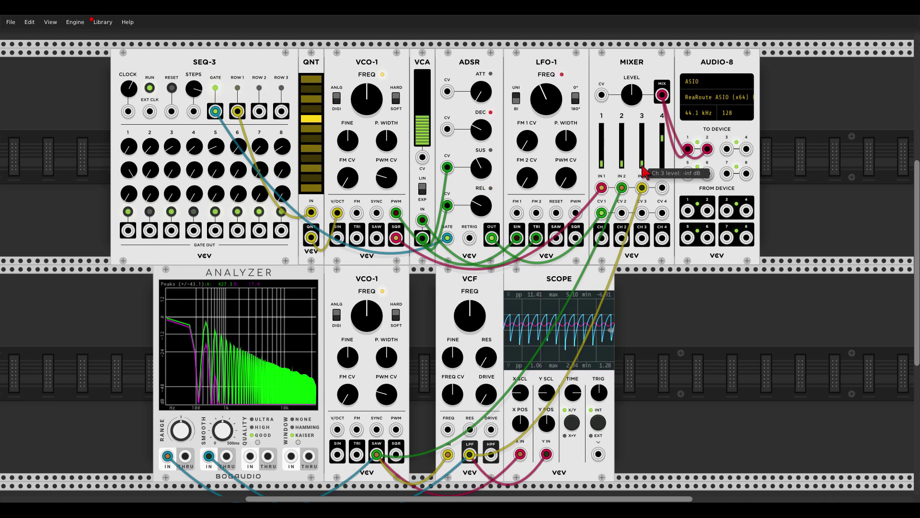
Move the LPF cables to the HPF output and compare channel 3 at about -0.7 dB with channel 2 at about -3.6 dB before silencing both.
drag(469, 454, 486, 454)
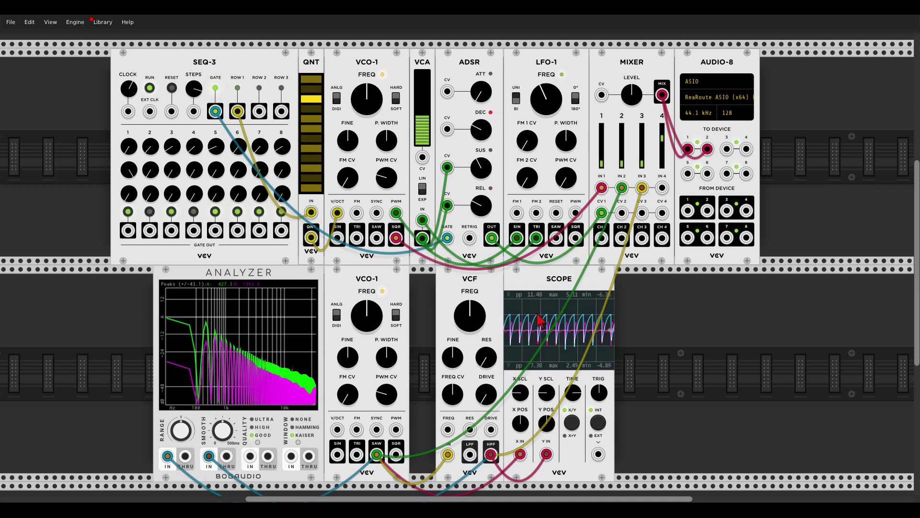
drag(641, 163, 642, 139)
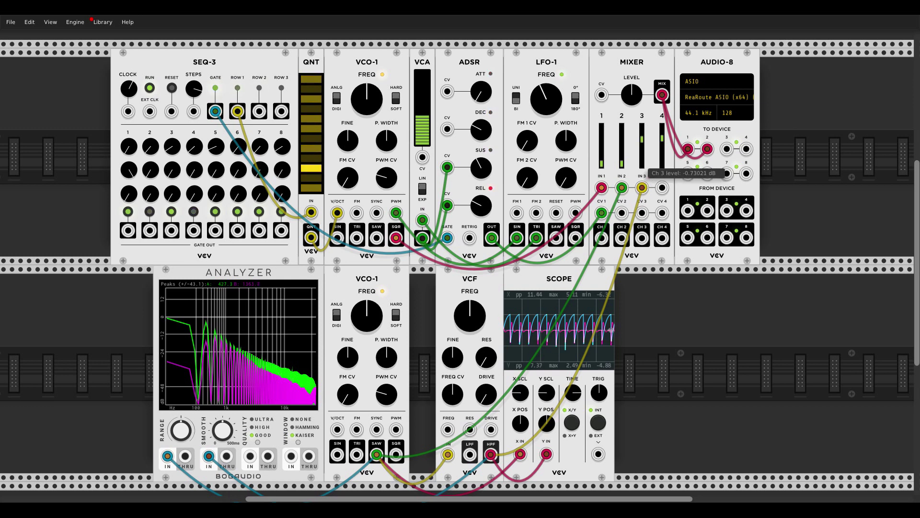
drag(621, 165, 622, 144)
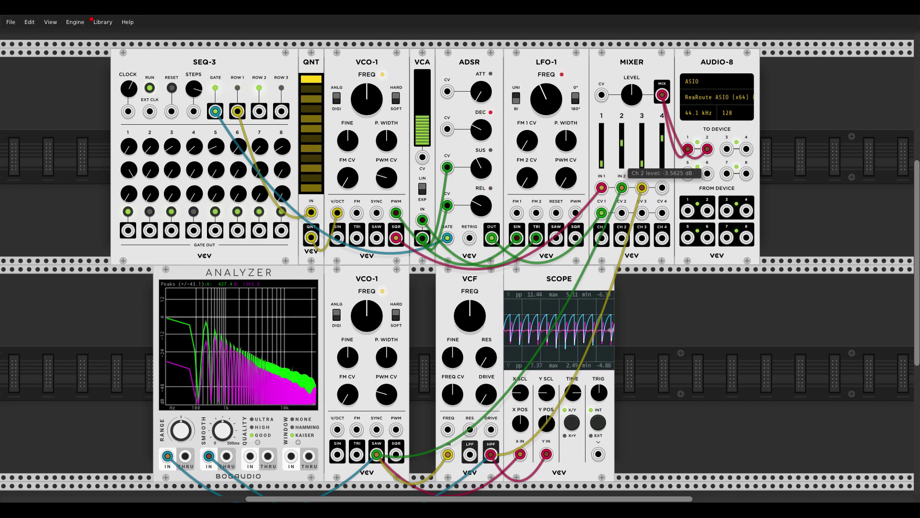
drag(621, 144, 642, 165)
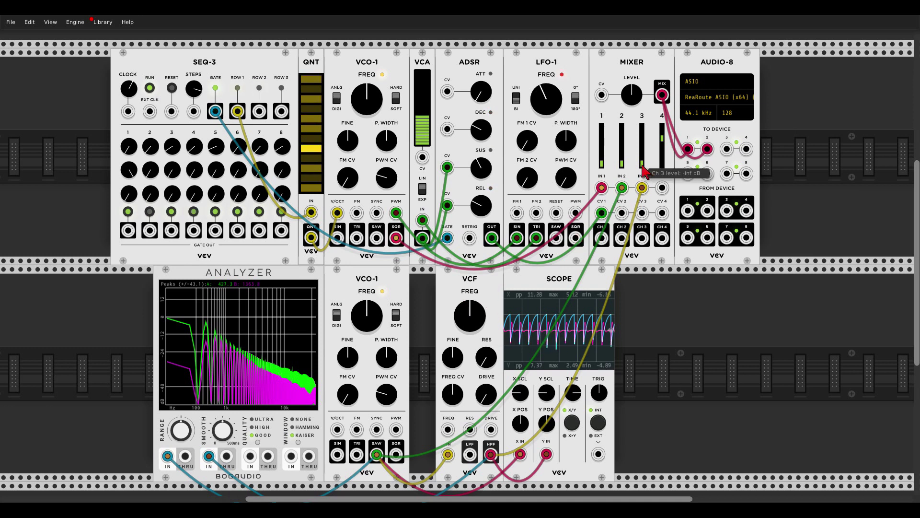
Raise mixer channel 3 to about -1.9 dB and sweep the VCF frequency upward to hear the high-pass filter.
drag(642, 163, 641, 143)
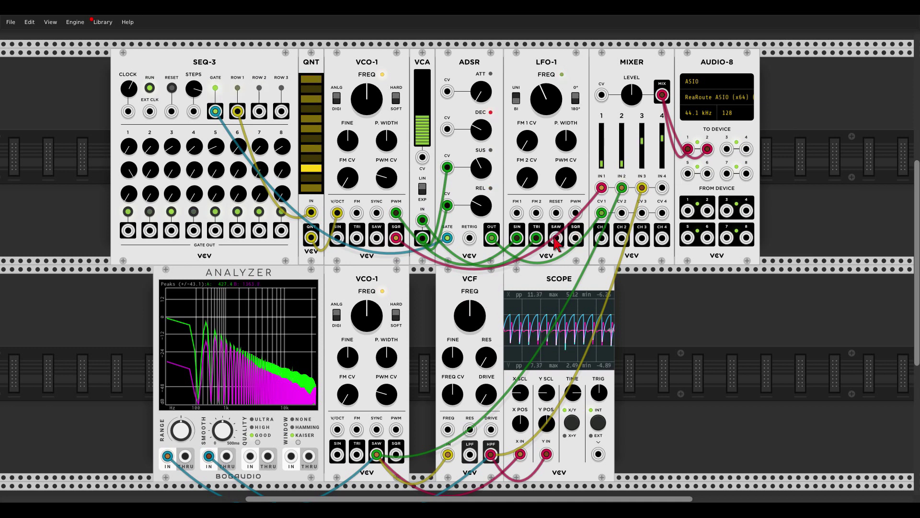
mouse_move(469, 315)
mouse_down()
mouse_move(469, 348)
mouse_move(470, 297)
mouse_move(469, 320)
mouse_move(470, 309)
mouse_up()
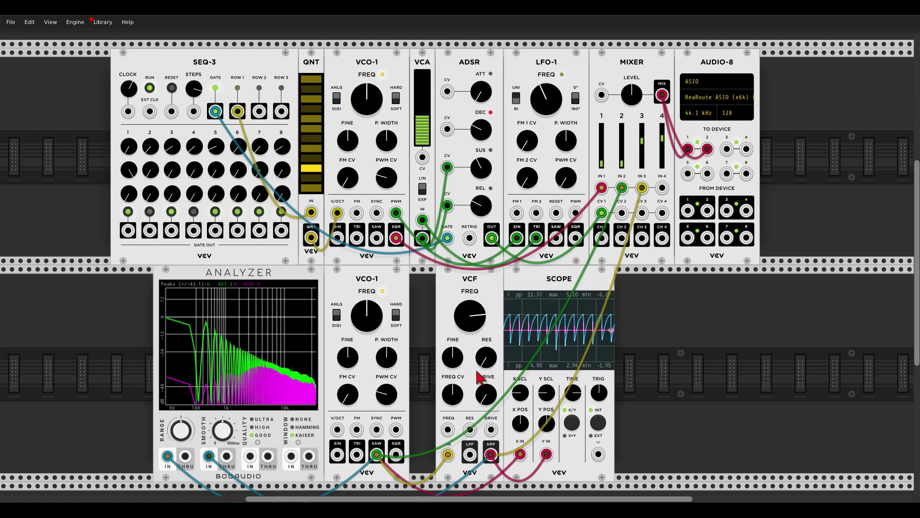
Move the HPF cables back to the LPF output, audition it with the VCF frequency at maximum, and silence mixer channel 3.
drag(491, 457, 470, 454)
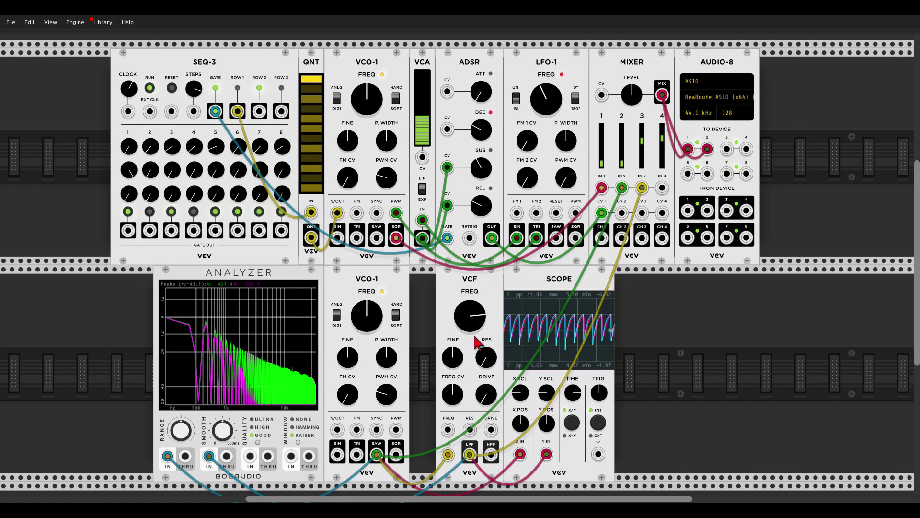
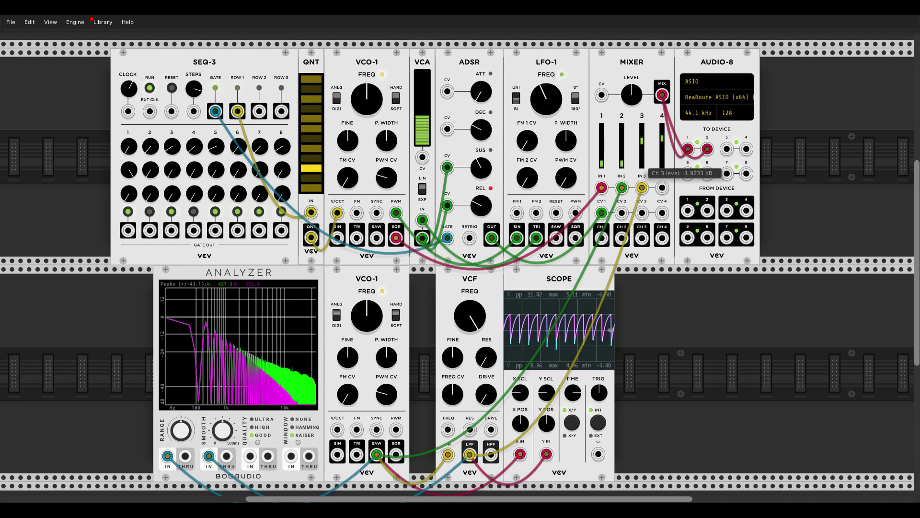
drag(642, 155, 642, 164)
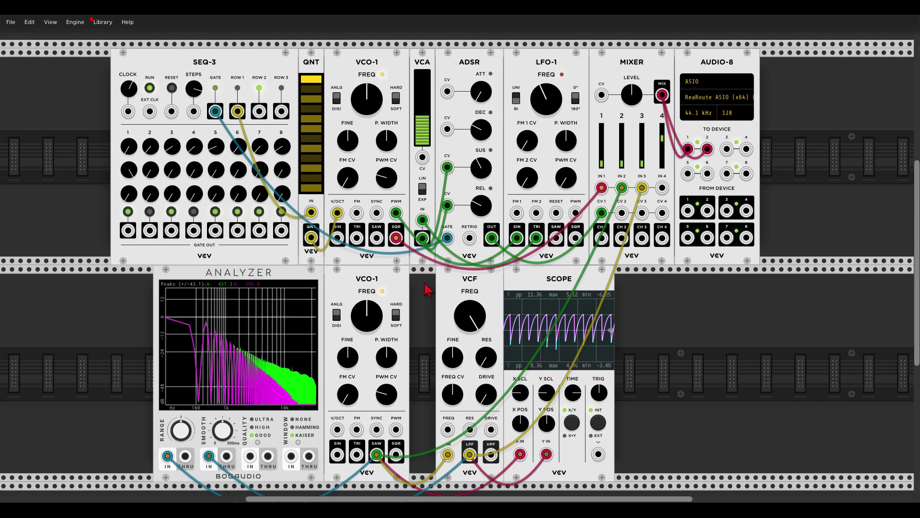
Set the duplicated VCO-1 to about 1147.6 Hz and audition lowering the VCF frequency through mixer channel 3 before silencing it.
drag(376, 325, 376, 295)
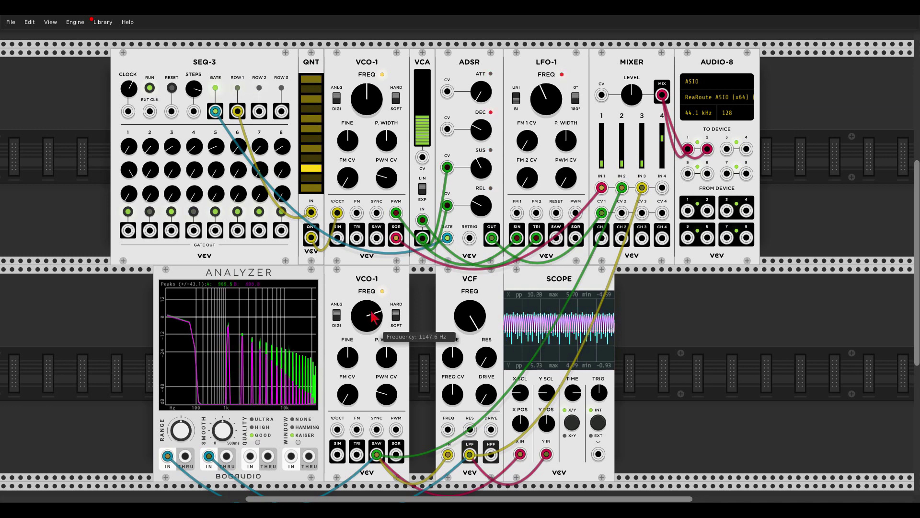
drag(642, 163, 642, 144)
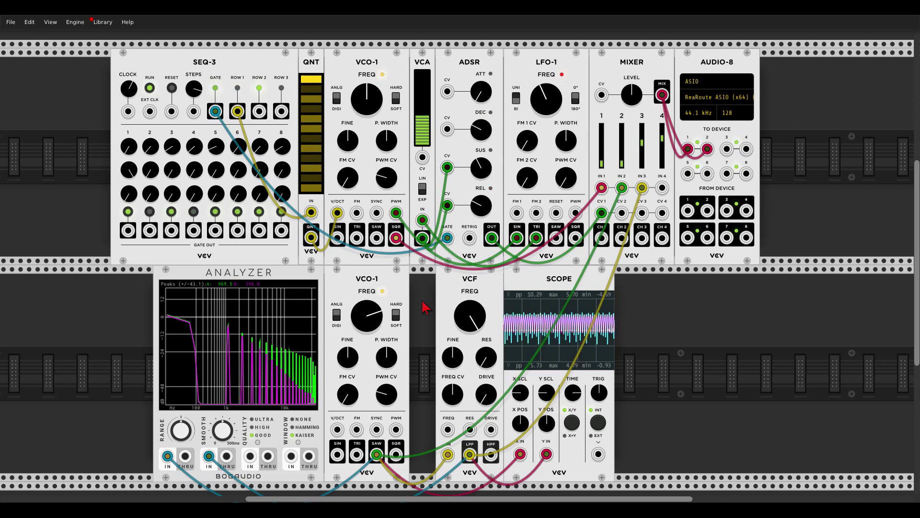
mouse_move(461, 303)
mouse_down()
mouse_move(461, 328)
mouse_move(479, 330)
mouse_move(479, 322)
mouse_up()
drag(643, 146, 643, 165)
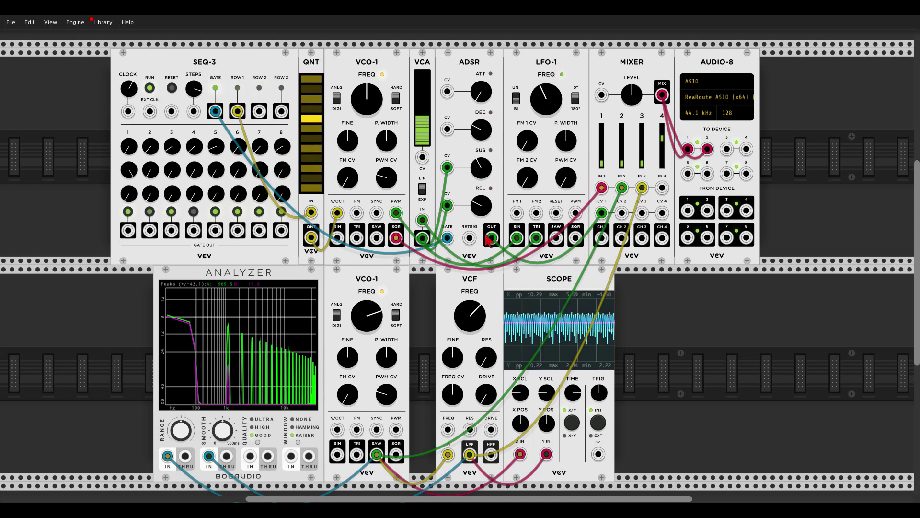
Lower the duplicated VCO-1's frequency to about 54.3 Hz.
mouse_move(377, 308)
mouse_down()
mouse_move(377, 336)
mouse_move(363, 317)
mouse_up()
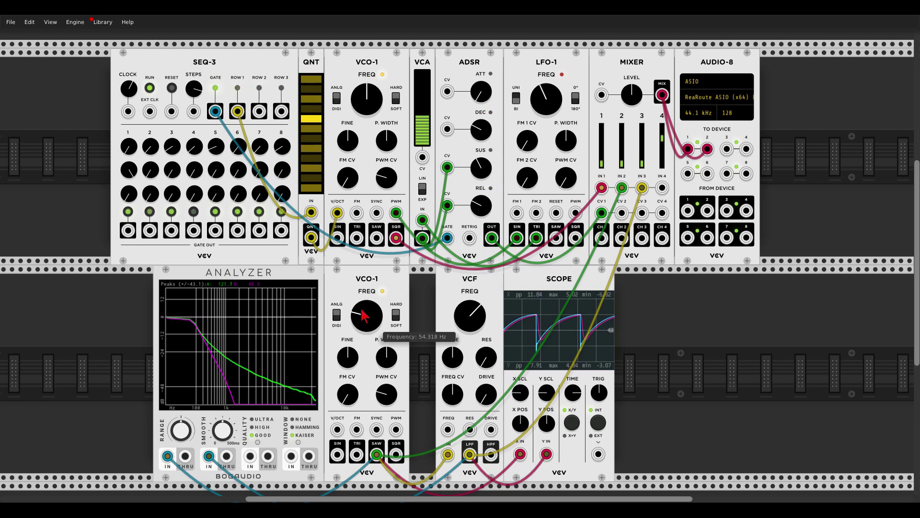
Audition the low-pass filter through mixer channel 3 while lowering the VCF frequency to about 61.9 Hz, ending with the channel silenced.
drag(642, 164, 642, 138)
mouse_move(474, 322)
mouse_down()
mouse_move(473, 353)
mouse_move(485, 320)
mouse_up()
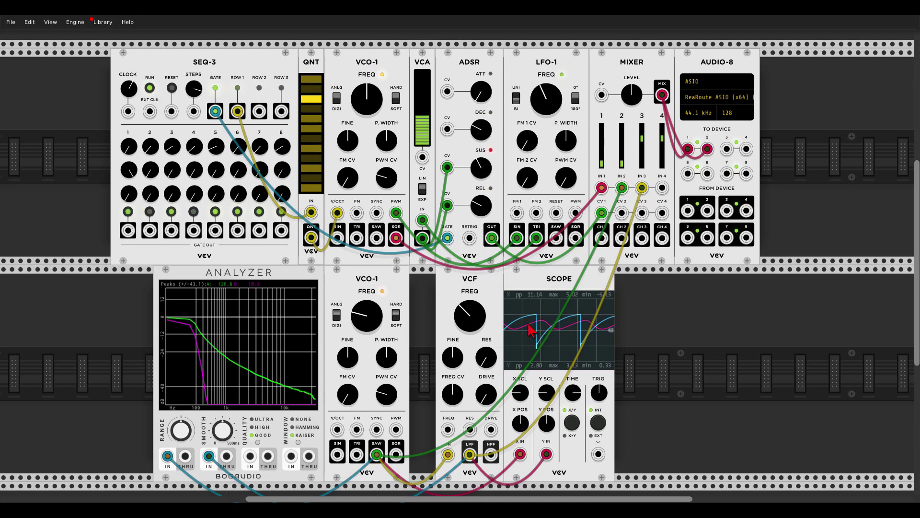
drag(479, 326, 479, 333)
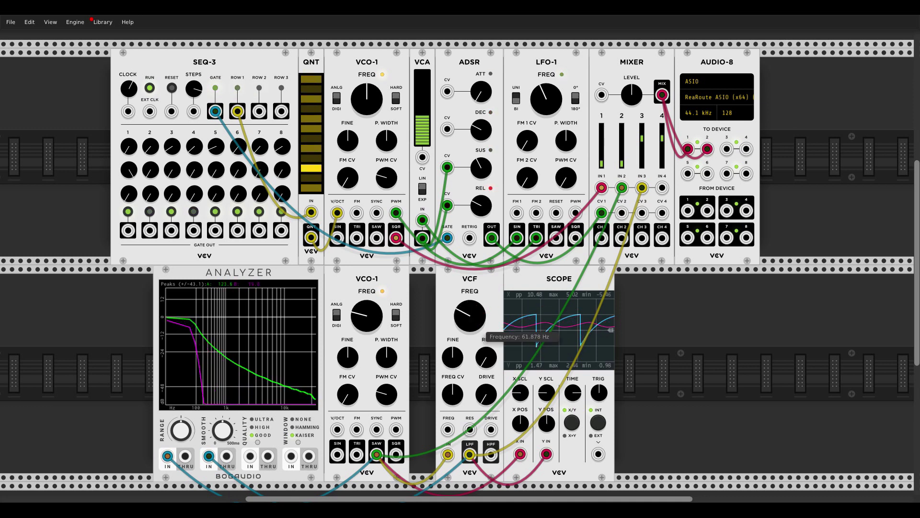
drag(643, 138, 643, 139)
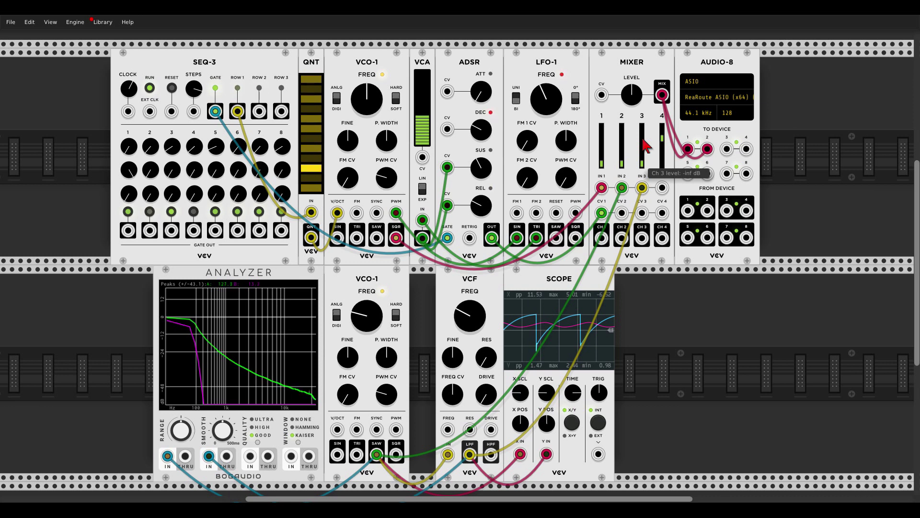
Set the VCF frequency to 1000 Hz and reset the duplicated VCO-1's frequency to its default.
right_click(470, 316)
text(1000)
key(Return)
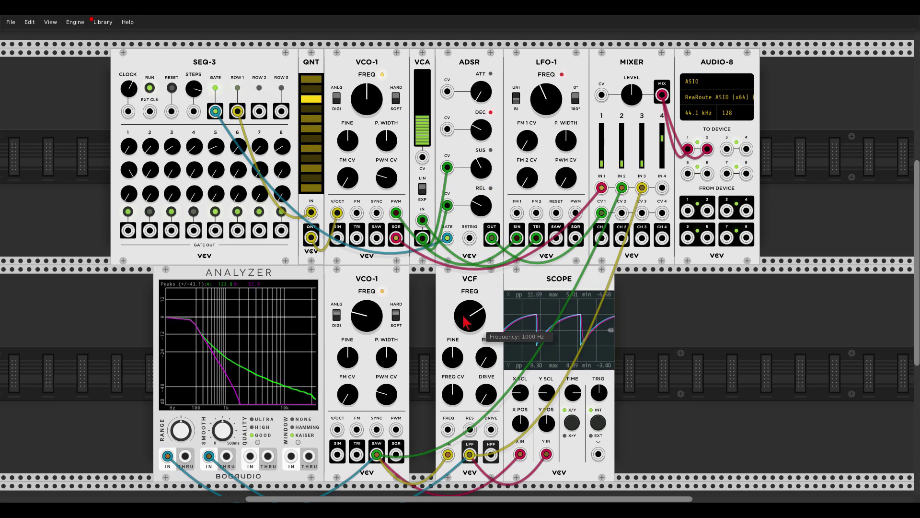
double_click(367, 315)
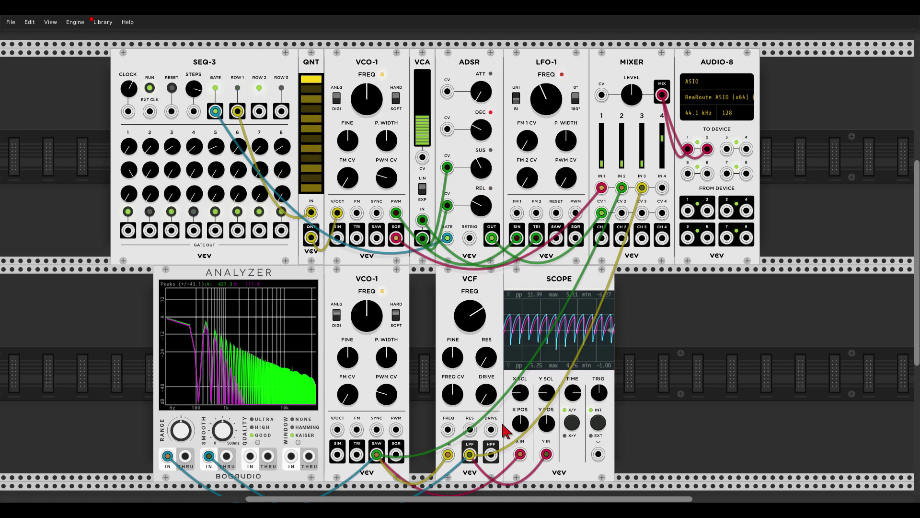
Move the LPF cables to the HPF output and raise mixer channel 3 to audition small changes of the VCF frequency.
drag(470, 454, 491, 456)
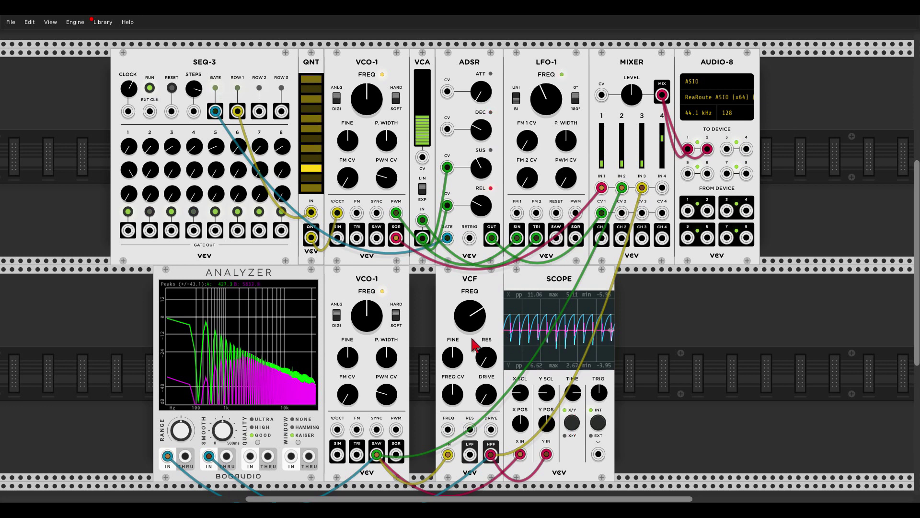
mouse_move(488, 353)
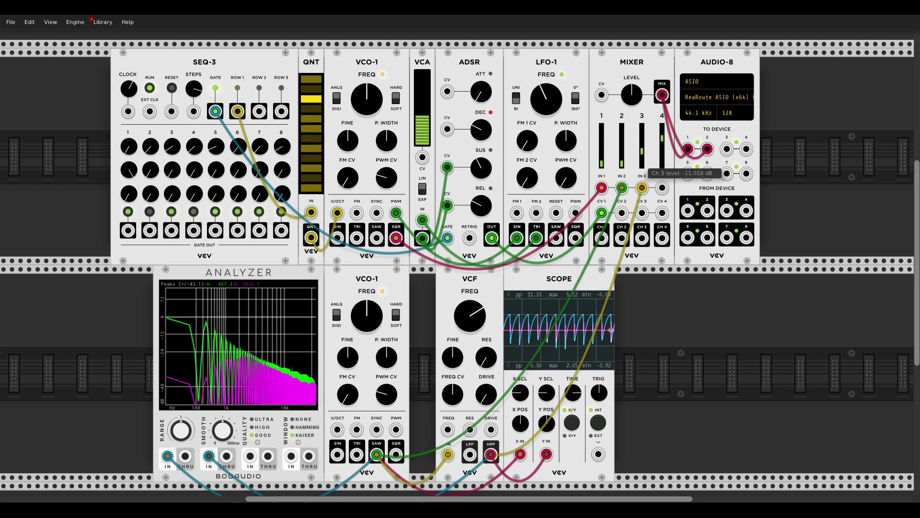
mouse_move(470, 316)
mouse_down()
mouse_move(471, 336)
mouse_move(472, 308)
mouse_up()
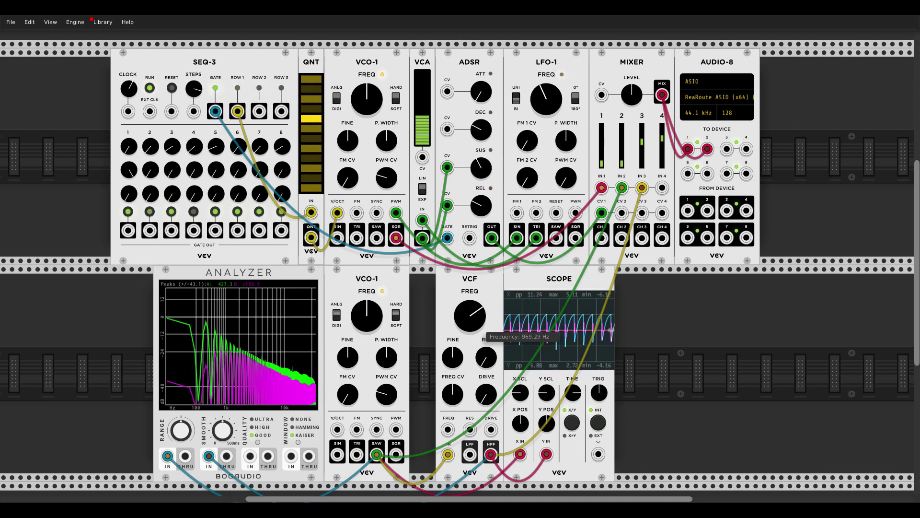
Vary the VCF resonance and frequency to hear the resonant high-pass filter, leaving resonance slightly above half and mixer channel 3 silenced.
drag(490, 358, 474, 335)
mouse_move(472, 316)
mouse_down()
mouse_move(479, 336)
mouse_move(479, 322)
mouse_up()
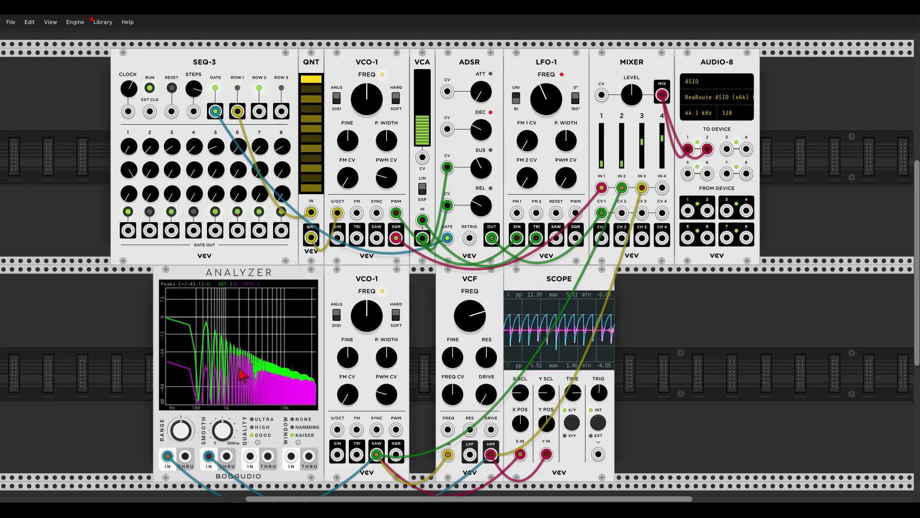
drag(453, 318, 453, 314)
drag(486, 357, 486, 350)
drag(644, 149, 645, 165)
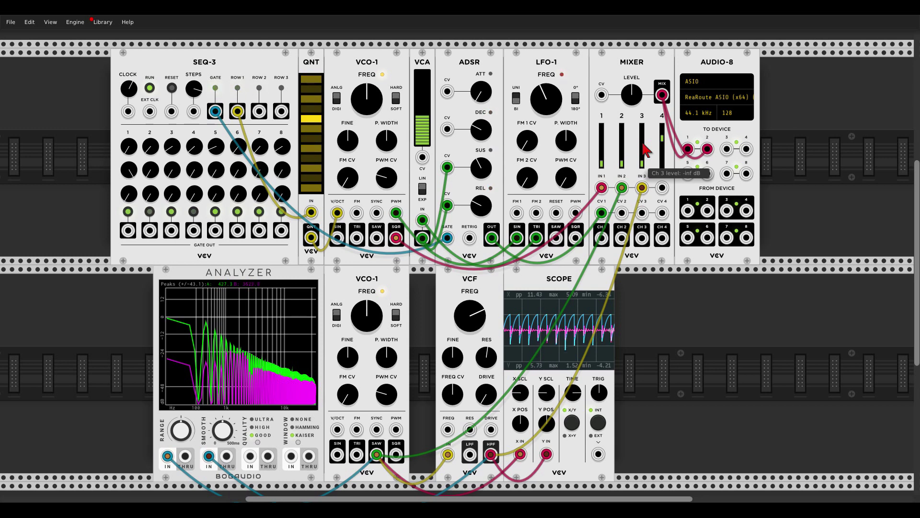
Move the HPF cables back to the LPF output and raise mixer channel 3 to about 0 dB.
drag(490, 454, 470, 454)
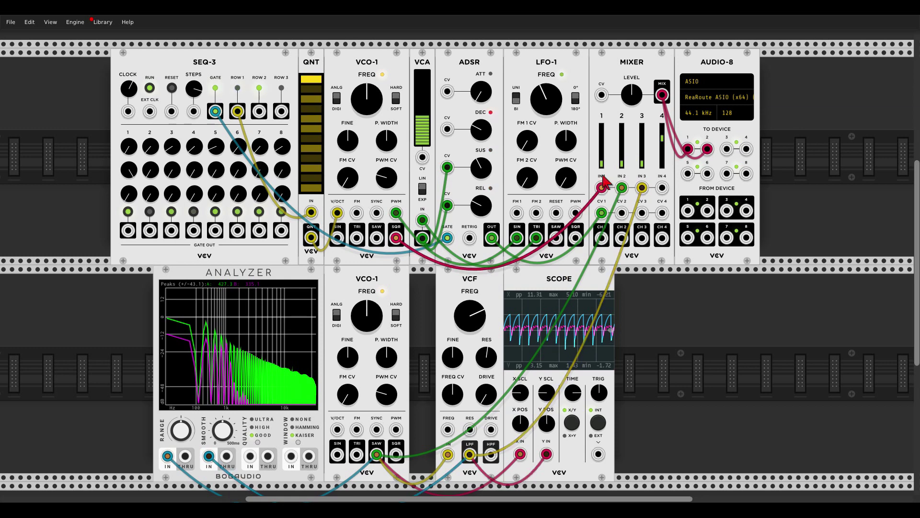
mouse_move(644, 168)
drag(644, 168, 644, 150)
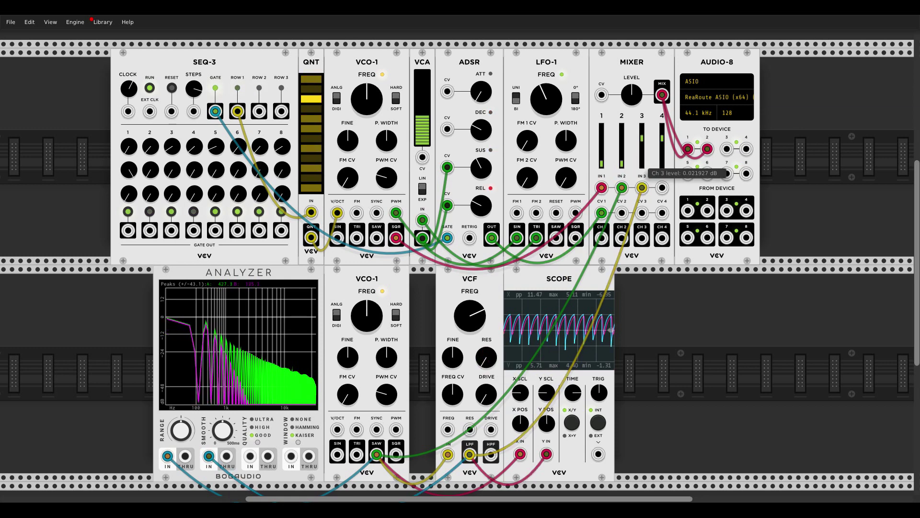
Sweep the VCF frequency downward with the duplicated VCO-1 tuned lower to hear the resonant low-pass filter, and silence mixer channel 3.
mouse_move(474, 314)
mouse_move(473, 314)
mouse_down()
mouse_move(474, 330)
mouse_move(467, 298)
mouse_move(470, 320)
mouse_up()
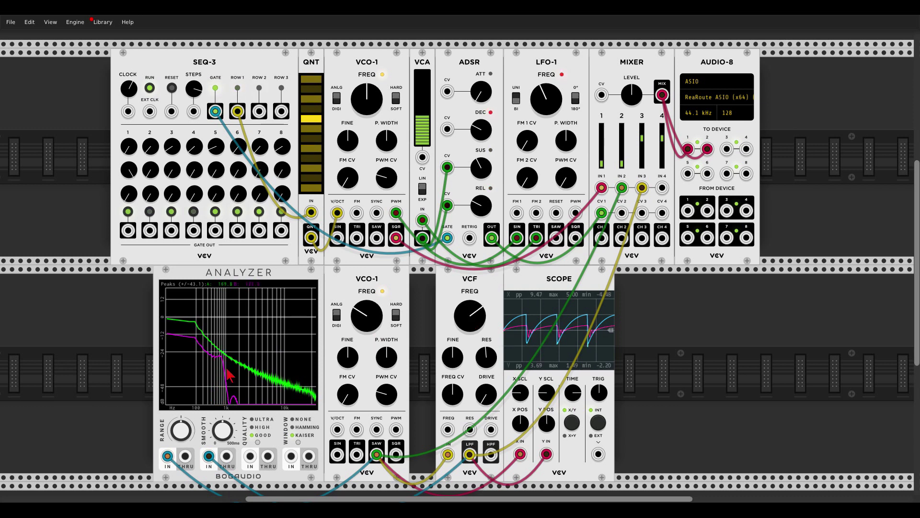
drag(469, 316, 486, 371)
mouse_move(469, 316)
mouse_down()
mouse_move(485, 349)
mouse_move(470, 304)
mouse_move(469, 316)
mouse_up()
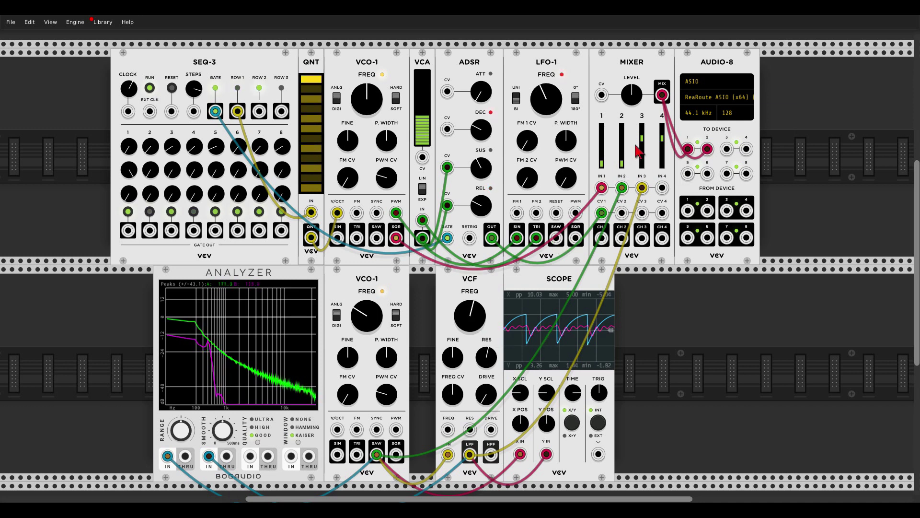
drag(642, 138, 642, 166)
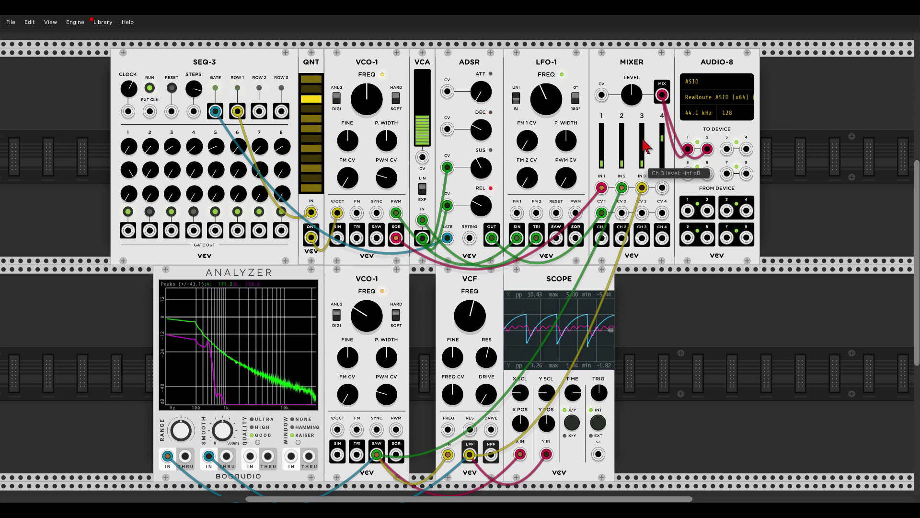
Remove all cables from the duplicated VCO-1's SAW output.
right_click(378, 455)
right_click(377, 455)
right_click(378, 455)
right_click(378, 455)
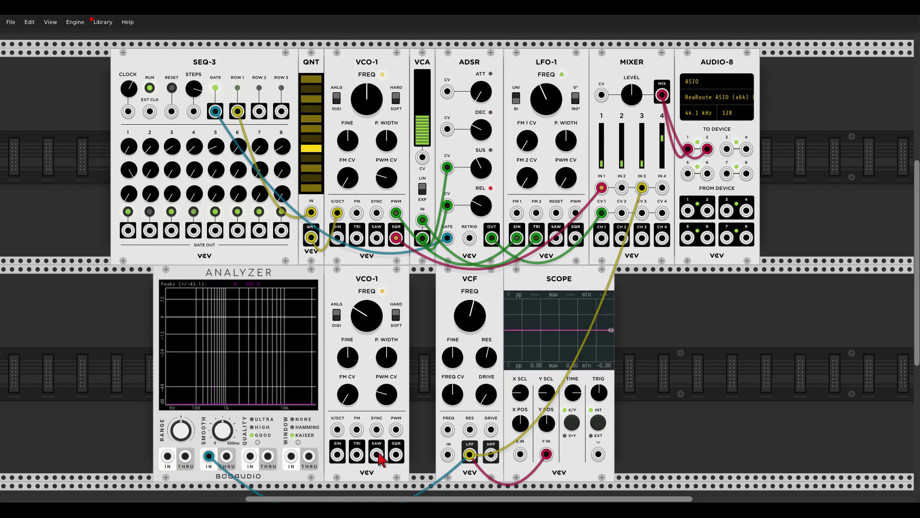
Raise the VCF resonance to maximum and audition the self-oscillating filter through mixer channel 3 before silencing it.
drag(488, 357, 490, 358)
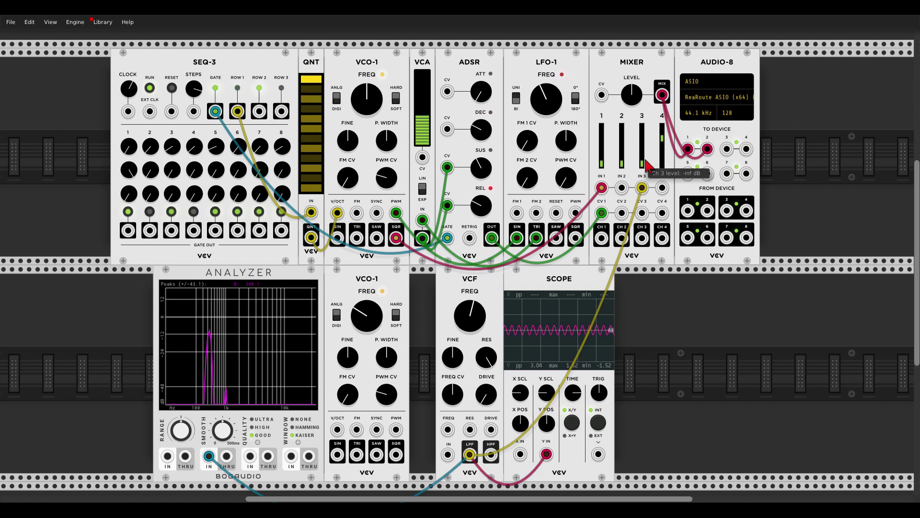
drag(479, 324, 479, 324)
drag(642, 133, 645, 141)
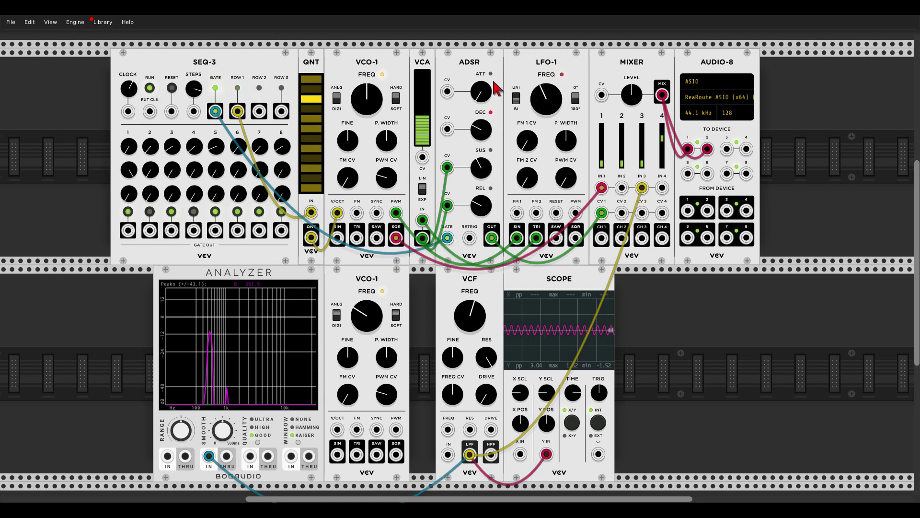
Move the VCF, cleared of its cables, between the sequenced VCO-1 and the VCA, and delete the duplicated VCO-1.
drag(434, 65, 510, 64)
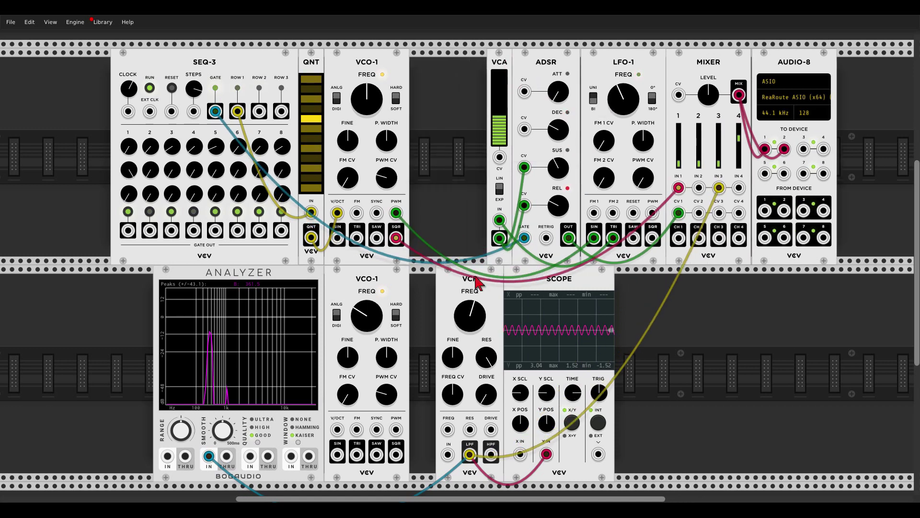
right_click(470, 456)
drag(478, 331, 439, 139)
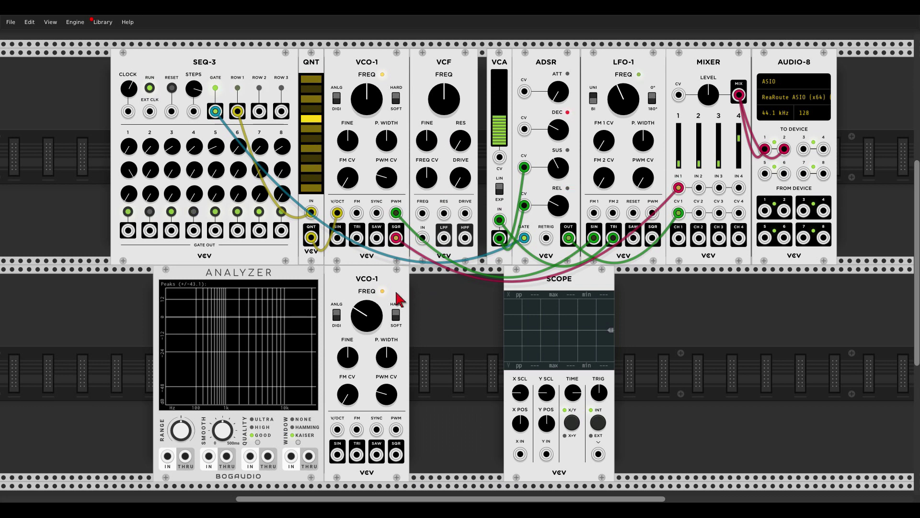
right_click(403, 294)
click(407, 378)
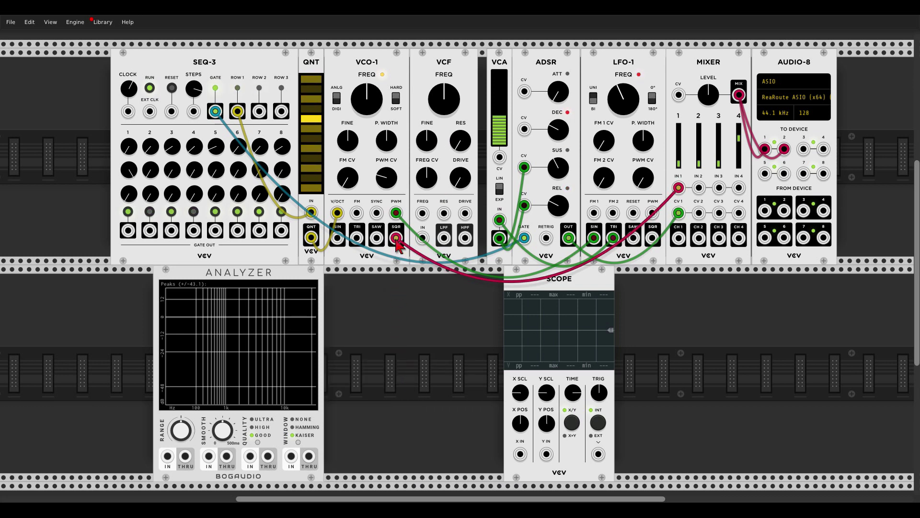
Reroute VCO-1's square output through the VCF's LPF output into mixer channel 1 and raise that channel.
key(BackSpace)
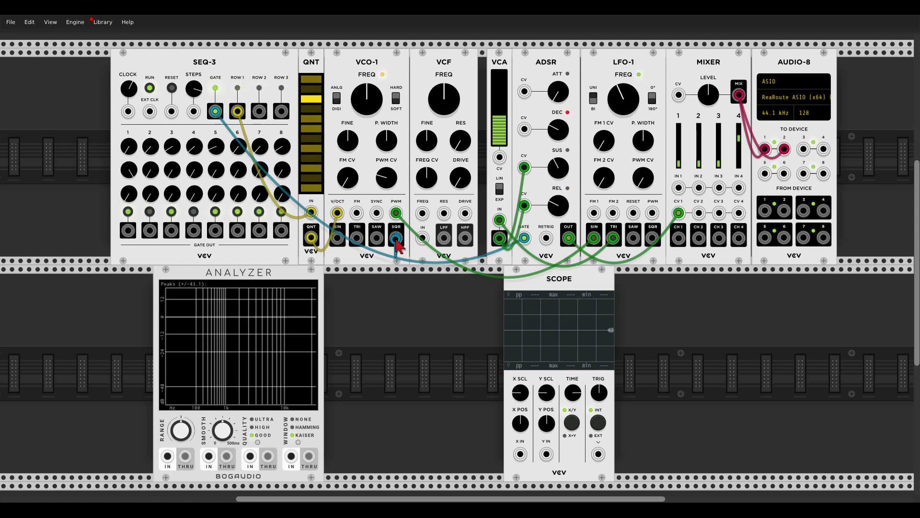
drag(396, 237, 679, 140)
Lower the VCF frequency while the sequence plays and set the resonance to 48%.
drag(461, 102, 461, 180)
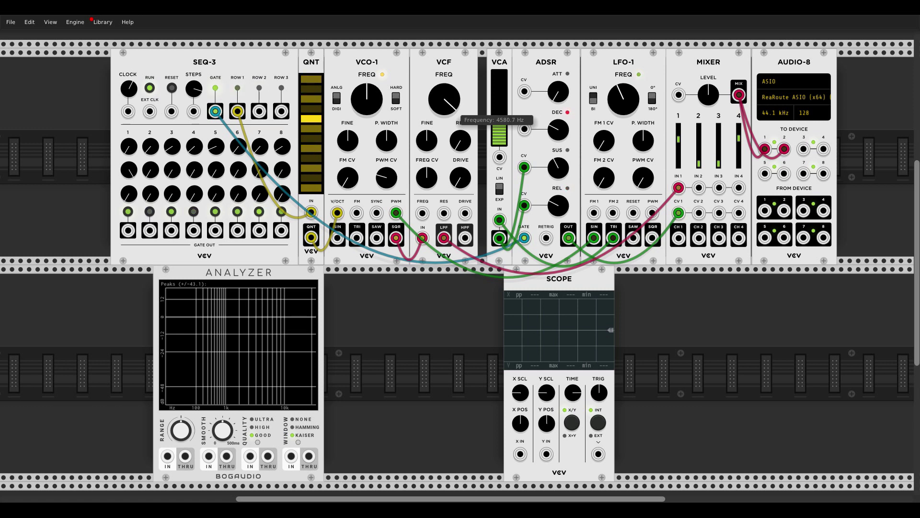
drag(461, 133, 461, 150)
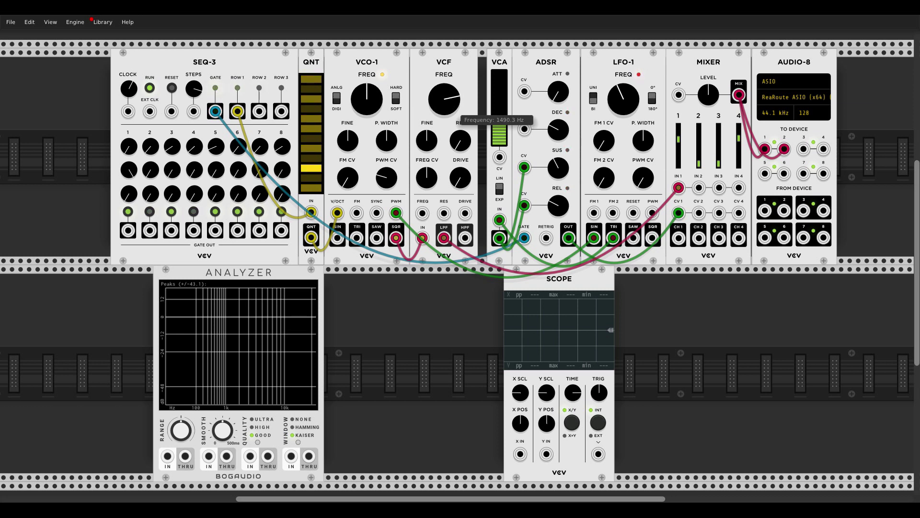
mouse_move(461, 133)
mouse_down()
mouse_move(461, 87)
mouse_move(461, 140)
mouse_up()
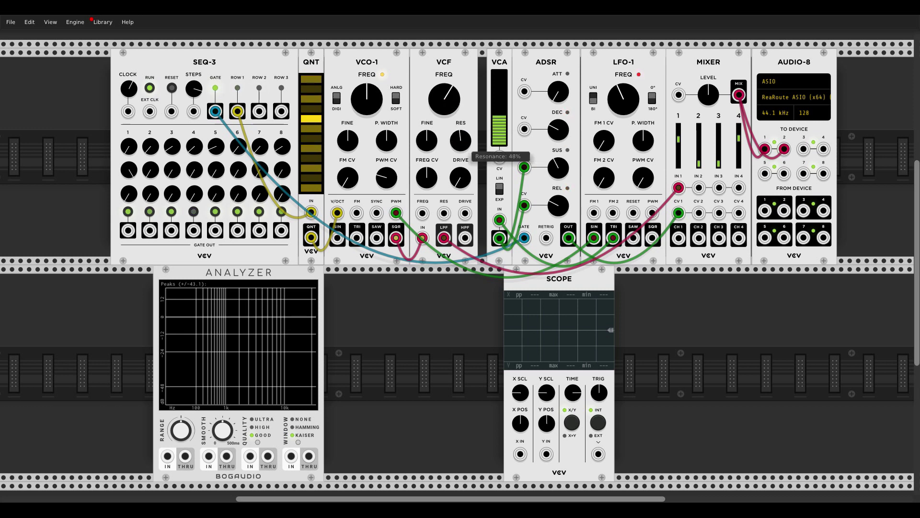
Sweep the VCF frequency while varying the drive, leaving drive near its midpoint and the frequency at about 904.7 Hz.
mouse_move(444, 99)
mouse_down()
mouse_move(444, 89)
mouse_move(445, 115)
mouse_move(444, 92)
mouse_move(444, 102)
mouse_up()
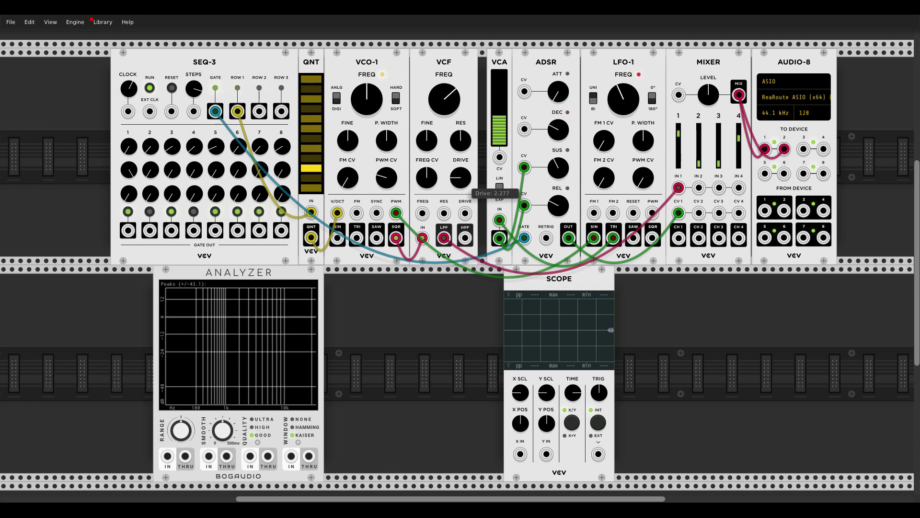
drag(446, 119, 446, 101)
drag(465, 177, 466, 185)
mouse_move(446, 102)
mouse_down()
mouse_move(446, 117)
mouse_move(444, 88)
mouse_move(450, 107)
mouse_up()
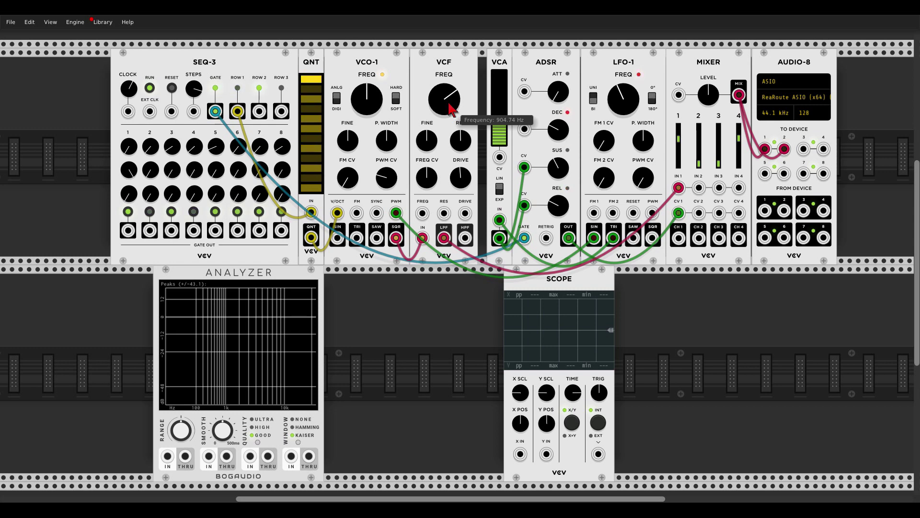
Patch LFO-1's sine output into the VCF's FREQ input, reduce the mixer level, and set the frequency modulation to 100%.
drag(422, 213, 595, 238)
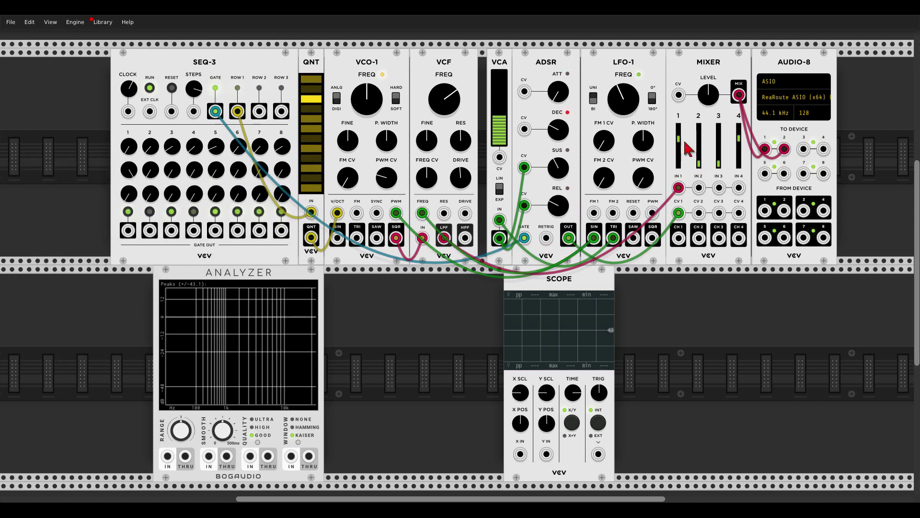
drag(709, 95, 708, 102)
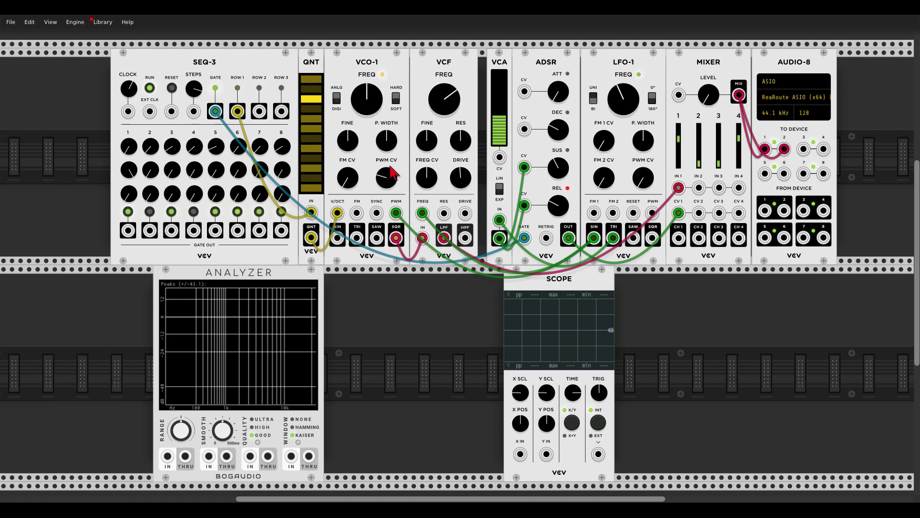
mouse_move(391, 179)
drag(426, 178, 426, 141)
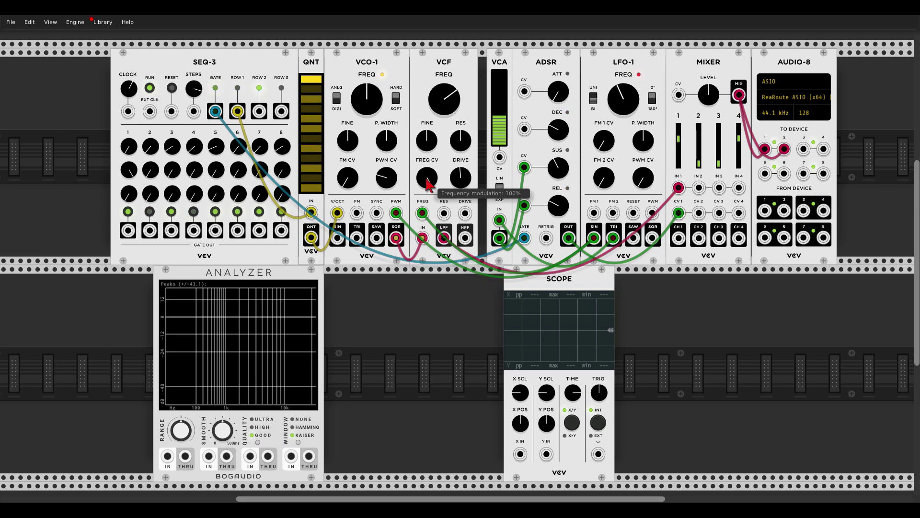
Make room between the ADSR and LFO-1 and place the scope in the gap.
mouse_move(616, 90)
drag(615, 90, 719, 91)
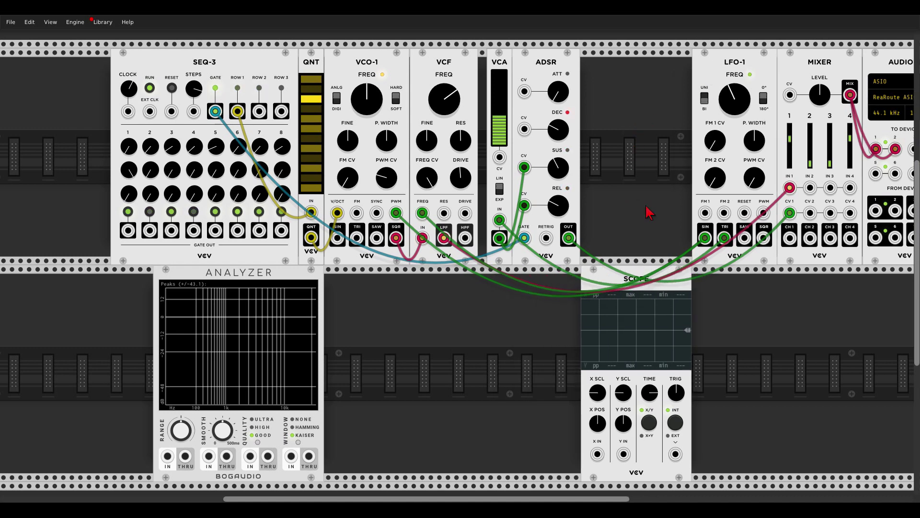
drag(643, 364, 643, 148)
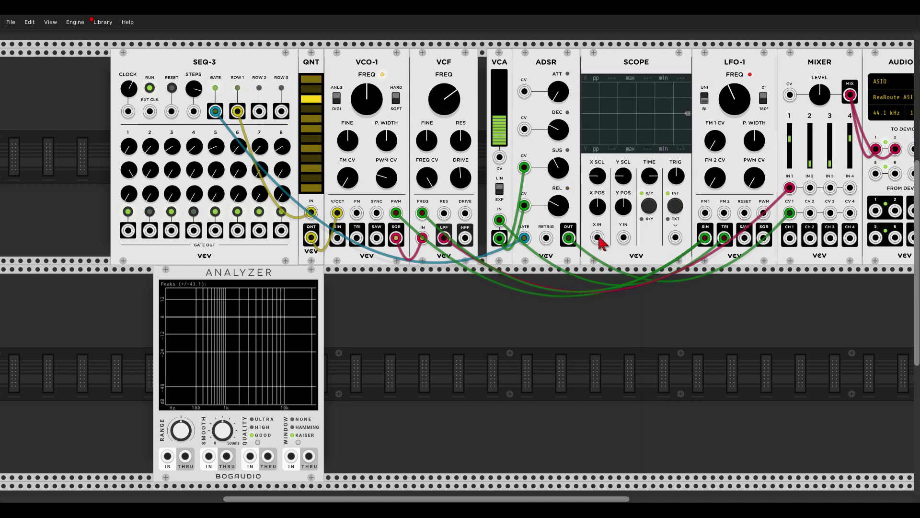
Connect LFO-1's sine output to the scope's X input and adjust the scope's time scale to show several cycles.
drag(600, 240, 709, 242)
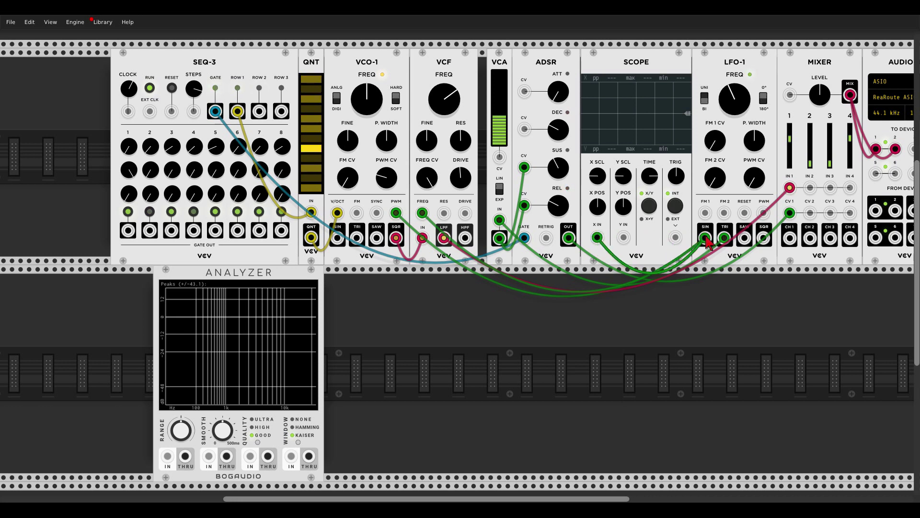
drag(649, 176, 650, 172)
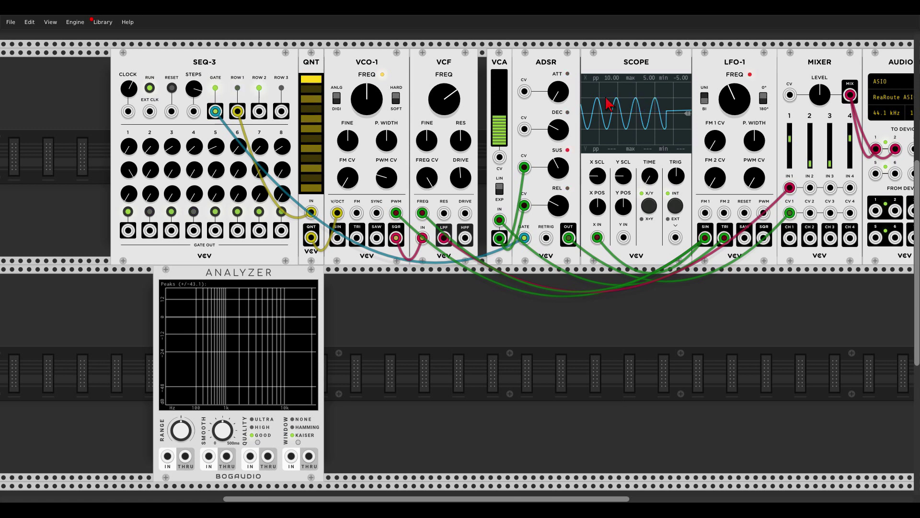
mouse_move(450, 95)
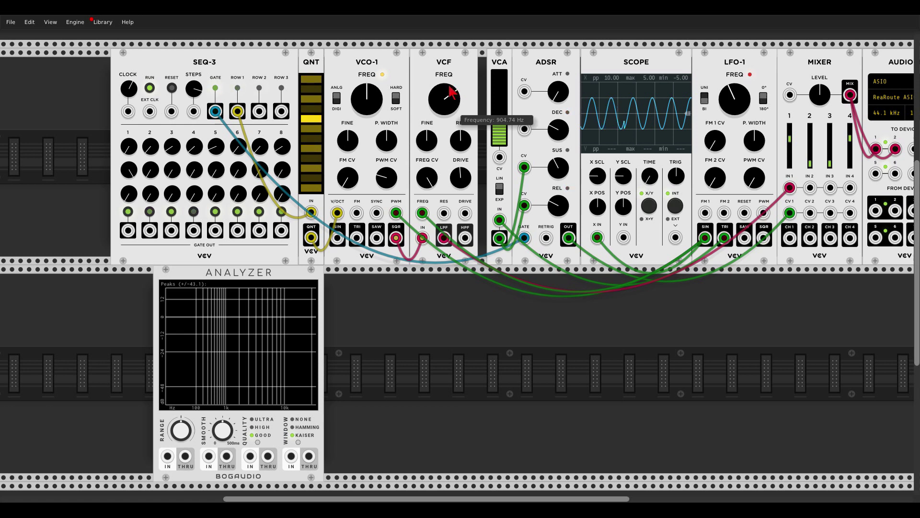
Switch LFO-1 to unipolar output, and vary the VCF's frequency modulation down to 0% and its cutoff frequency up past 1329.2 Hz.
click(705, 101)
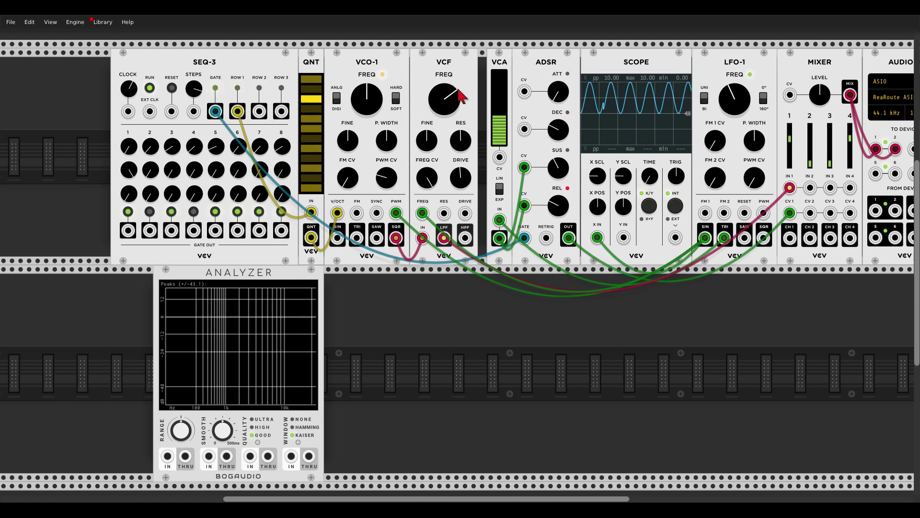
mouse_move(428, 178)
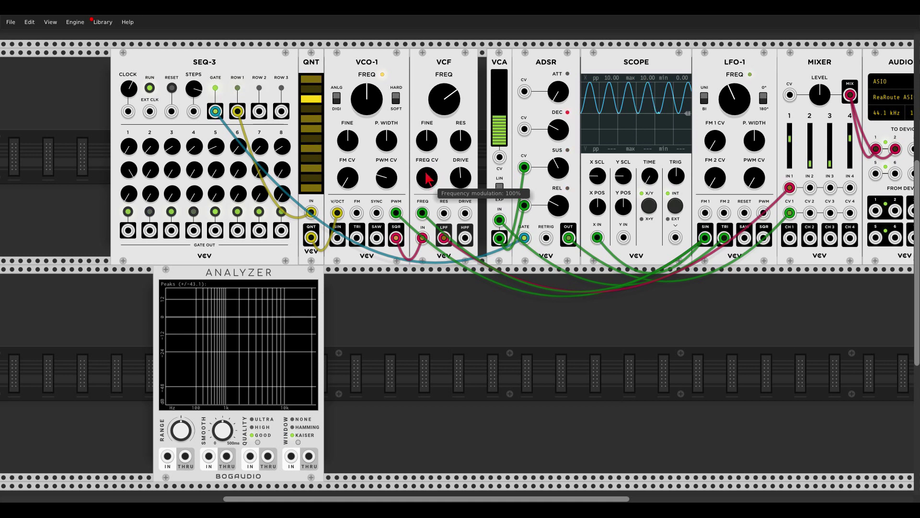
drag(427, 178, 425, 181)
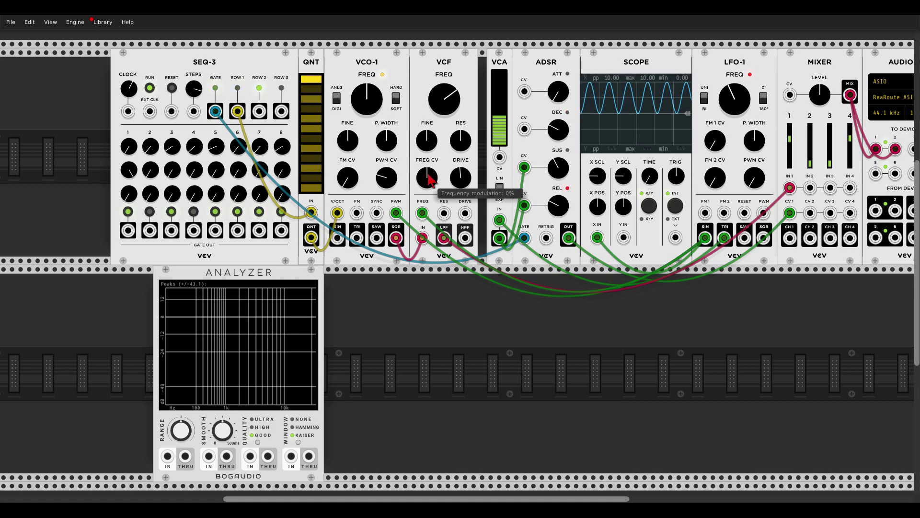
mouse_move(430, 180)
mouse_down()
mouse_move(428, 197)
mouse_move(432, 179)
mouse_up()
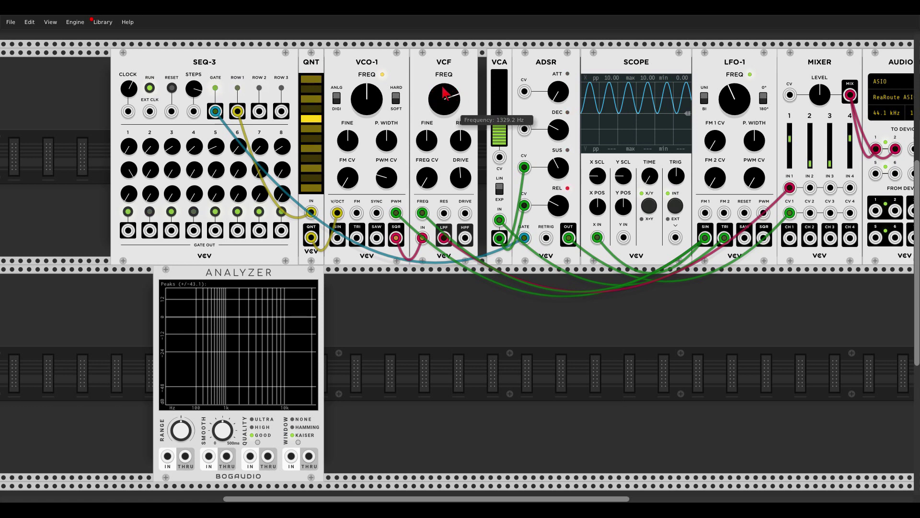
drag(444, 89, 444, 91)
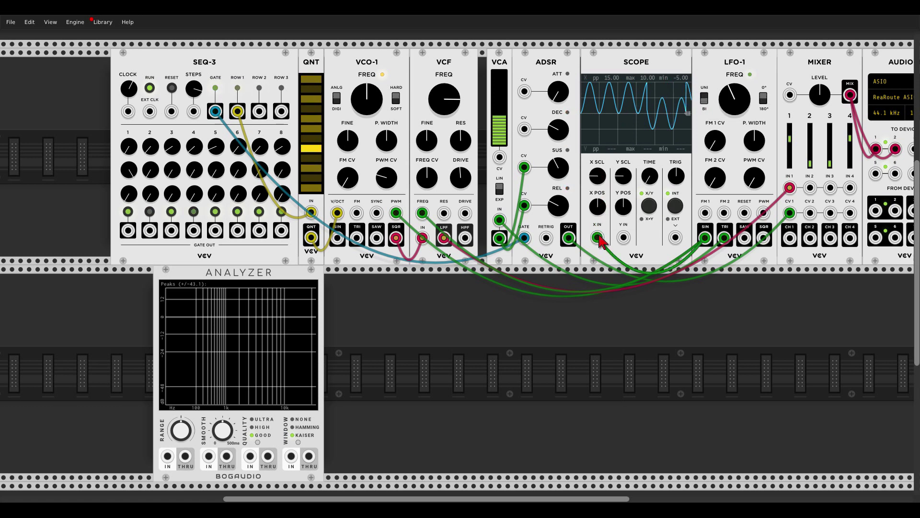
Disconnect LFO-1 from the scope and the VCF's FREQ input, and patch SEQ-3's Row 2 output into FREQ instead.
drag(597, 237, 602, 242)
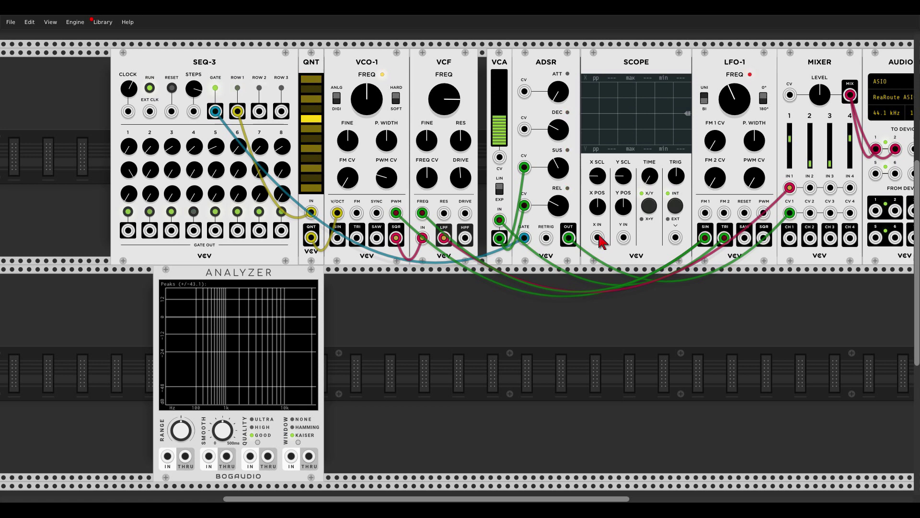
drag(423, 213, 426, 218)
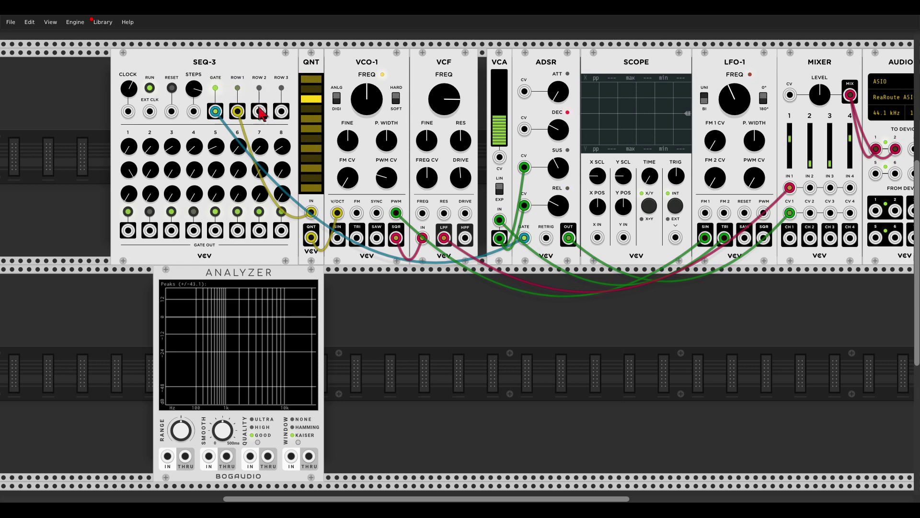
drag(260, 111, 422, 215)
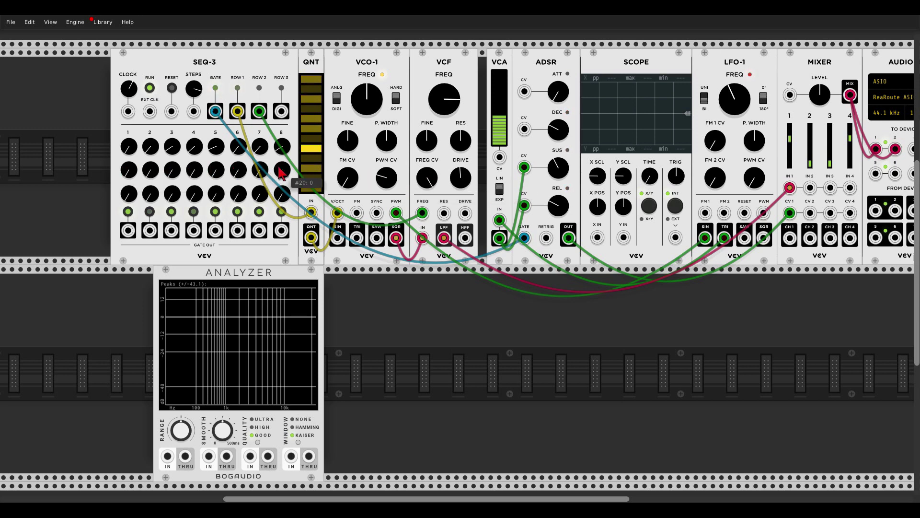
Lower the VCF's cutoff frequency and set varied values along SEQ-3's second knob row, with step 2 at 10.
drag(445, 99, 445, 118)
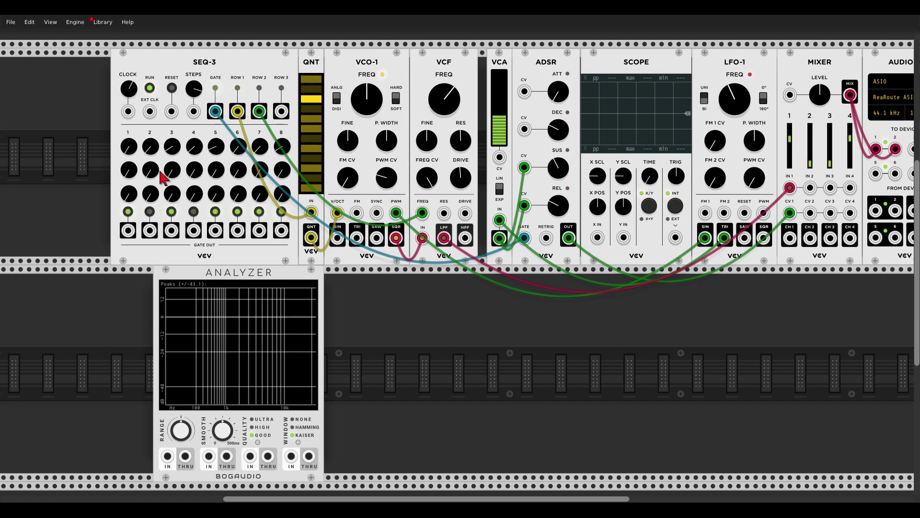
drag(165, 173, 166, 162)
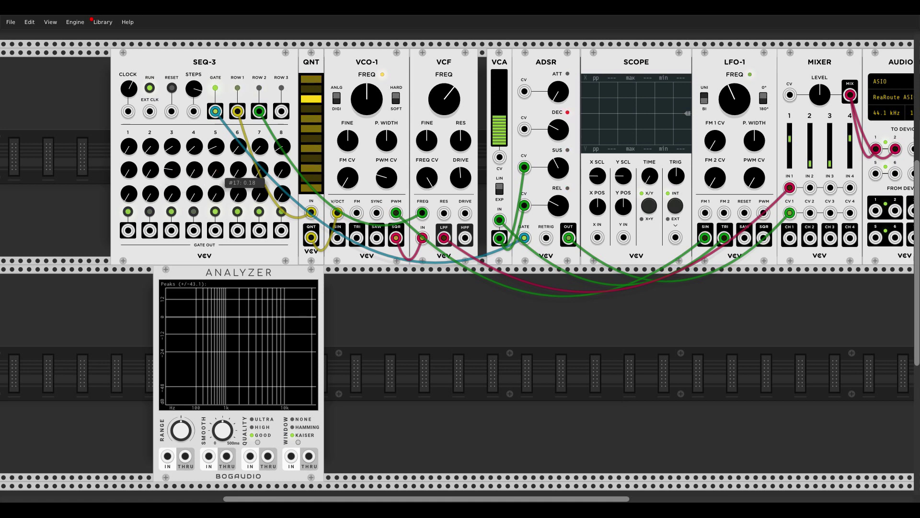
drag(240, 177, 240, 169)
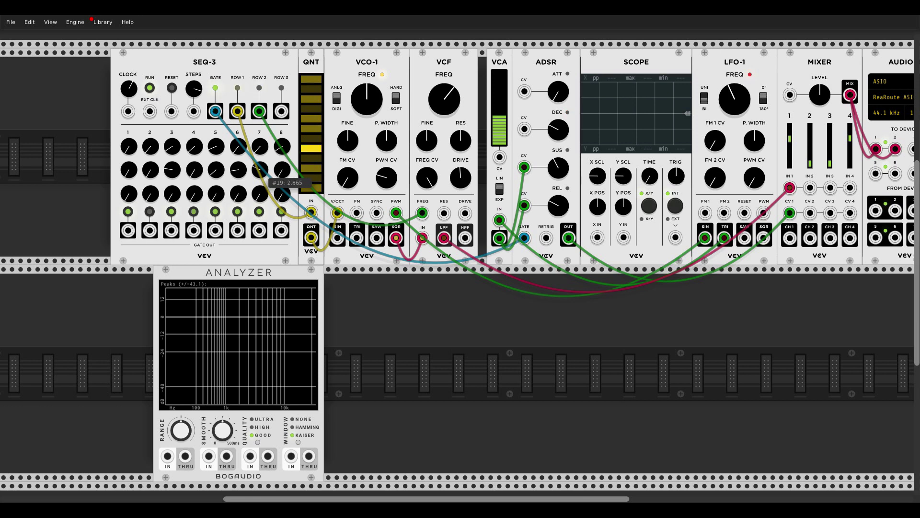
drag(150, 176, 154, 176)
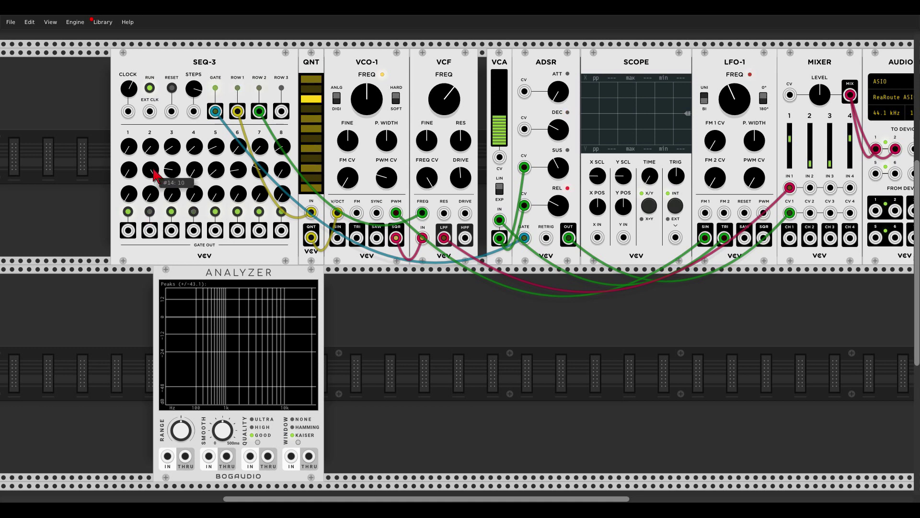
mouse_move(556, 211)
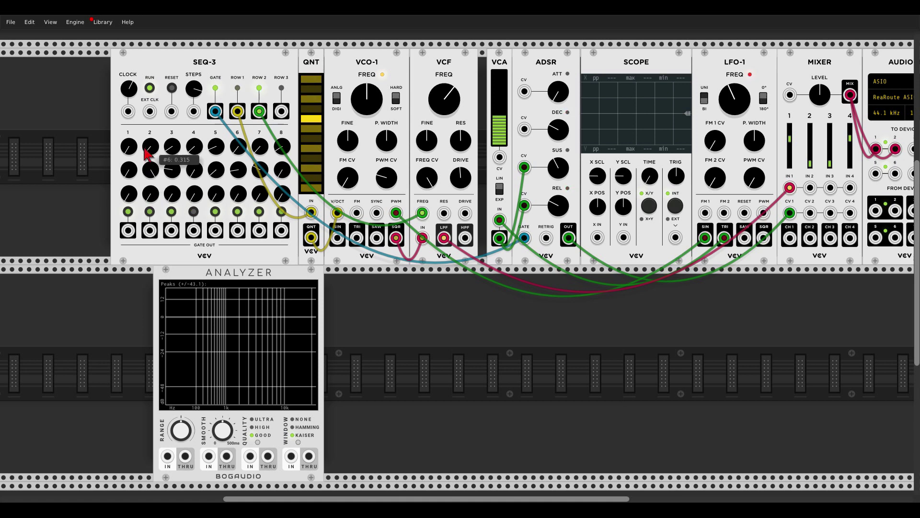
mouse_move(146, 178)
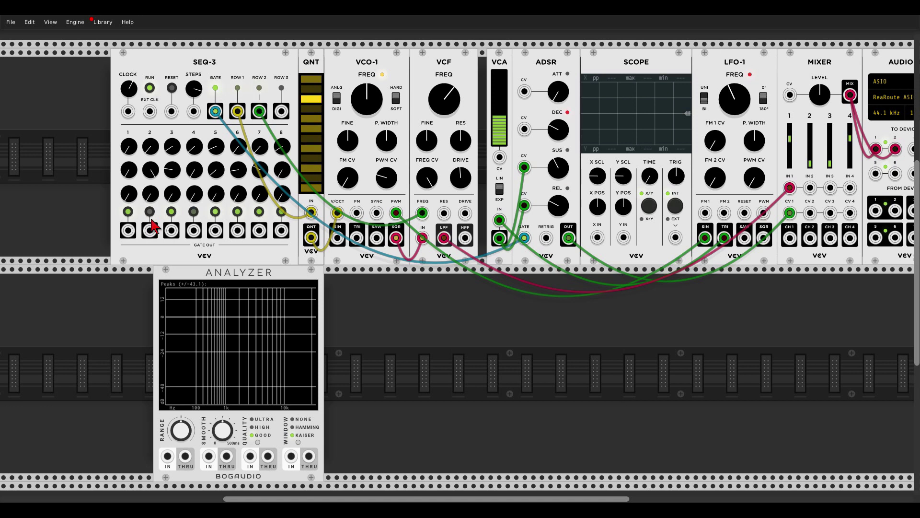
mouse_move(149, 218)
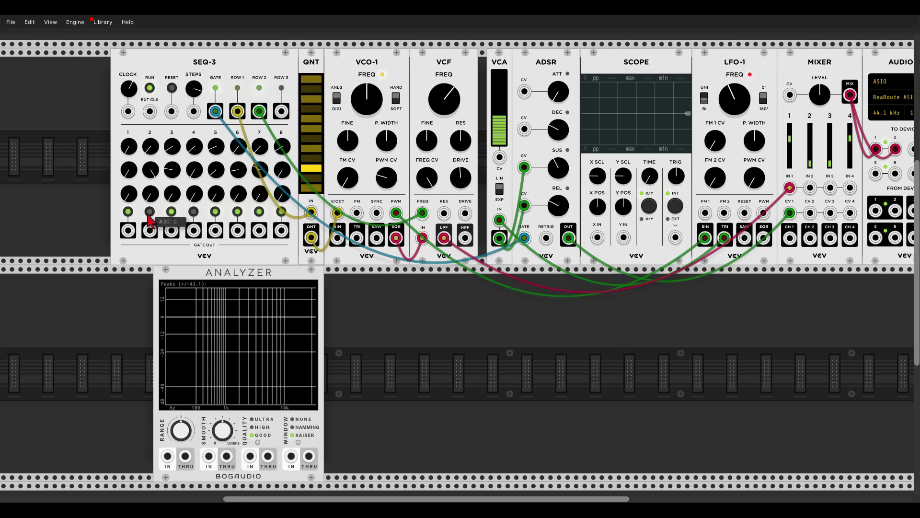
drag(393, 275, 343, 283)
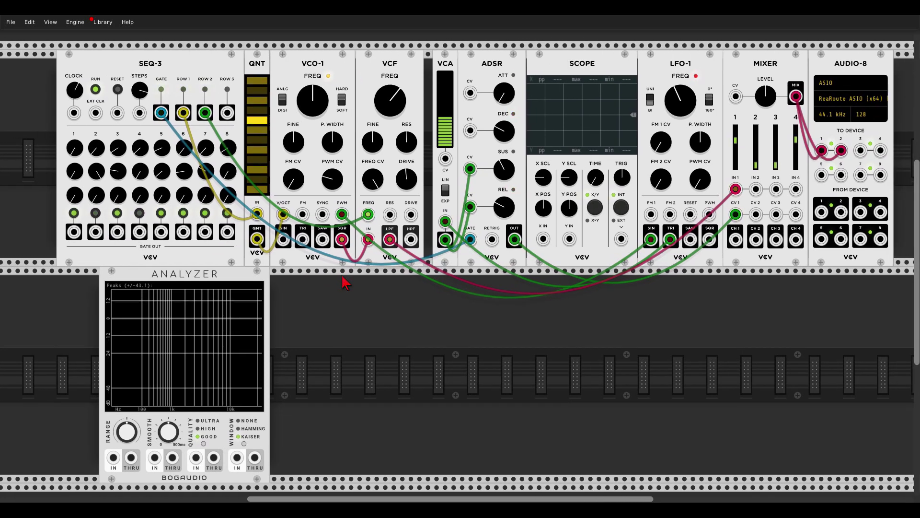